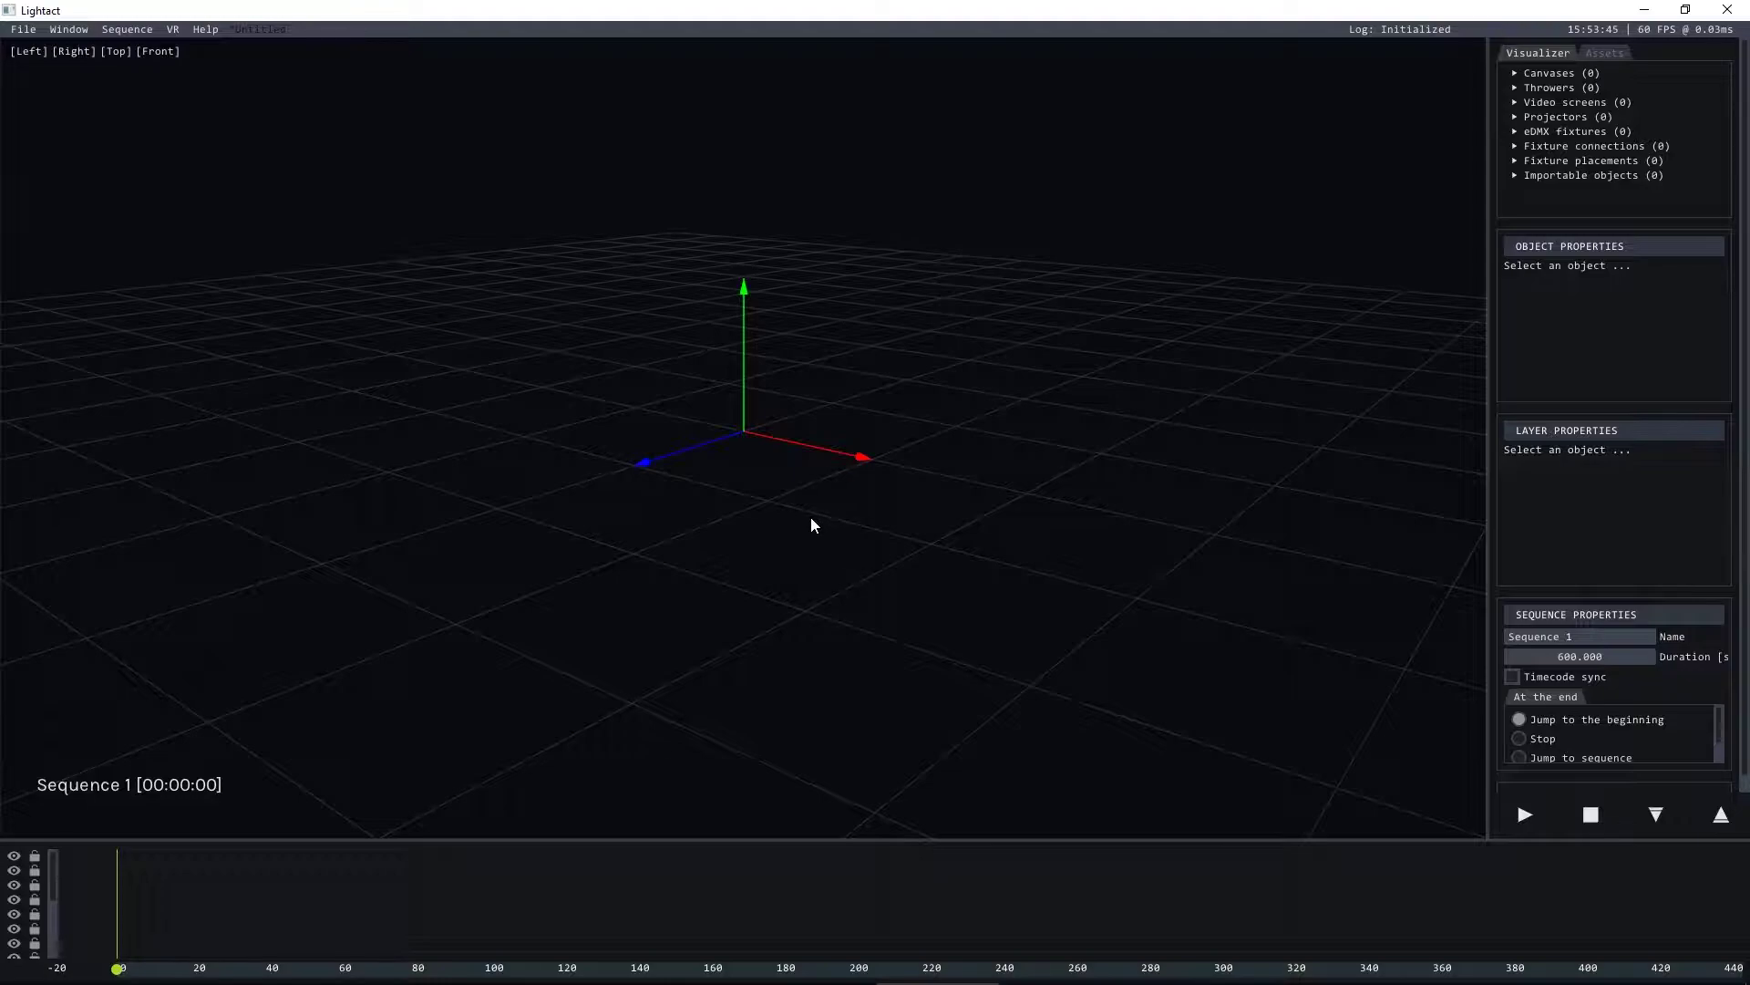
Step: Switch to the NDI Test Patterns window and output the Needle Pulse F pattern
key("alt+Tab")
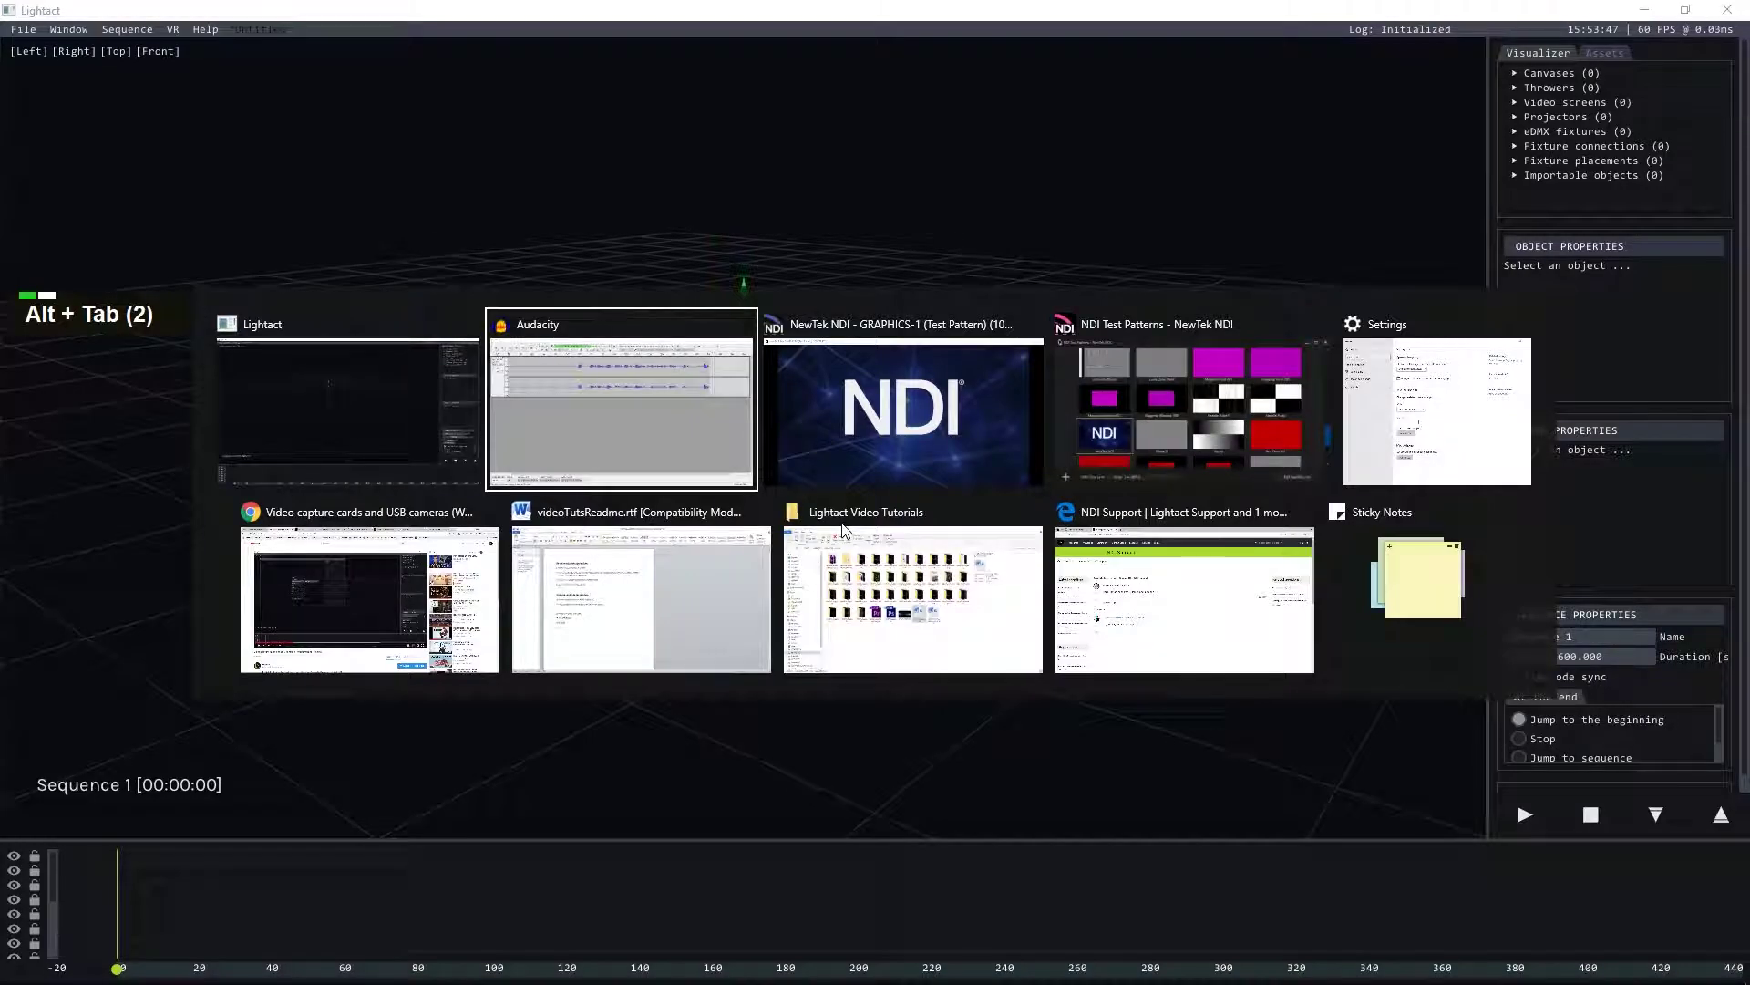
key("alt+Tab")
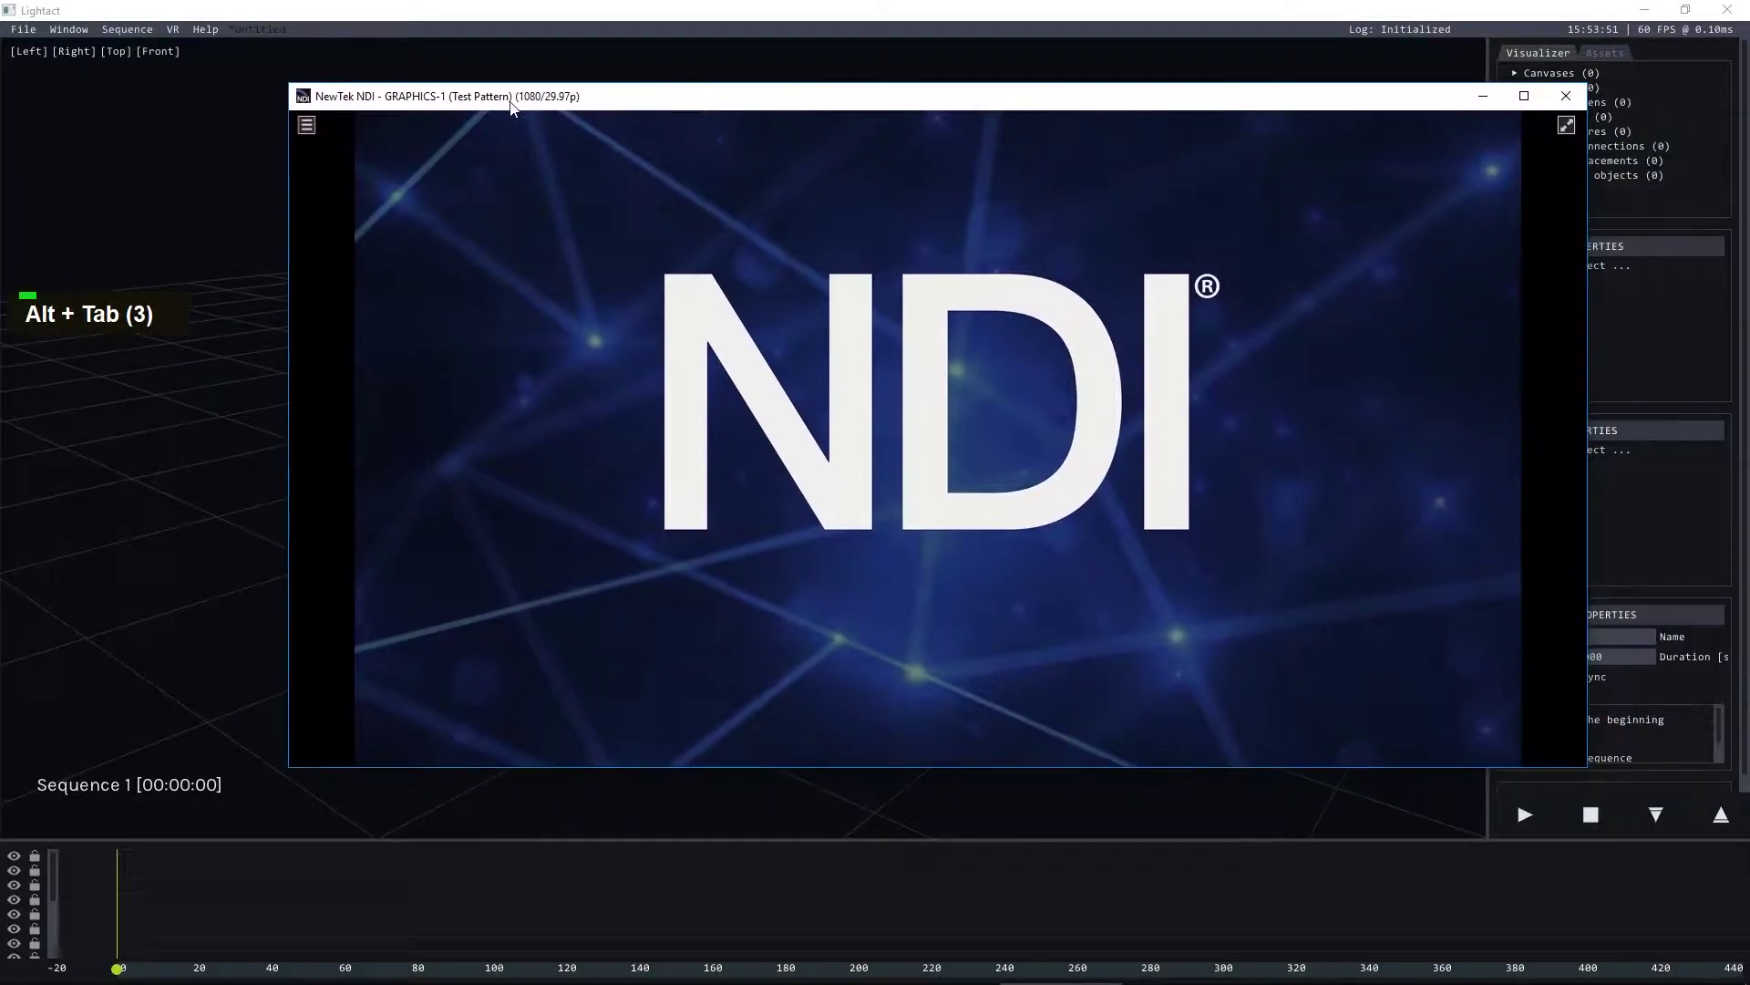
key("alt+Tab")
key("alt+Tab")
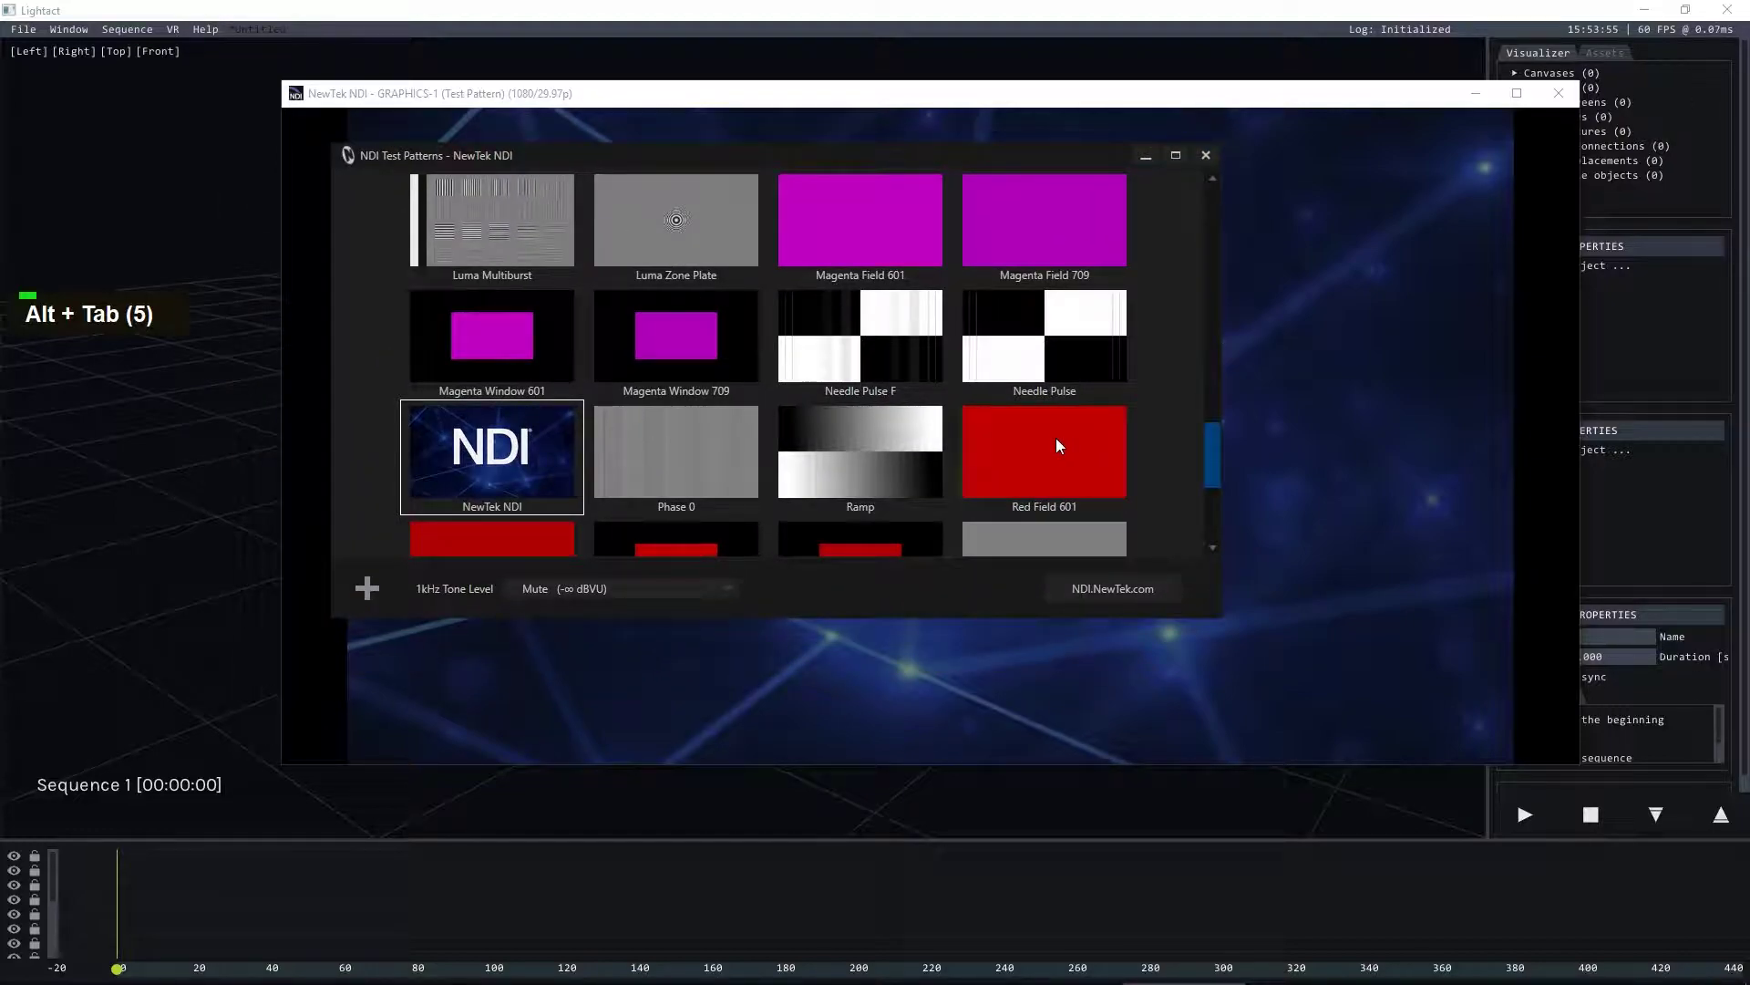
left_click_drag(688, 160, 671, 257)
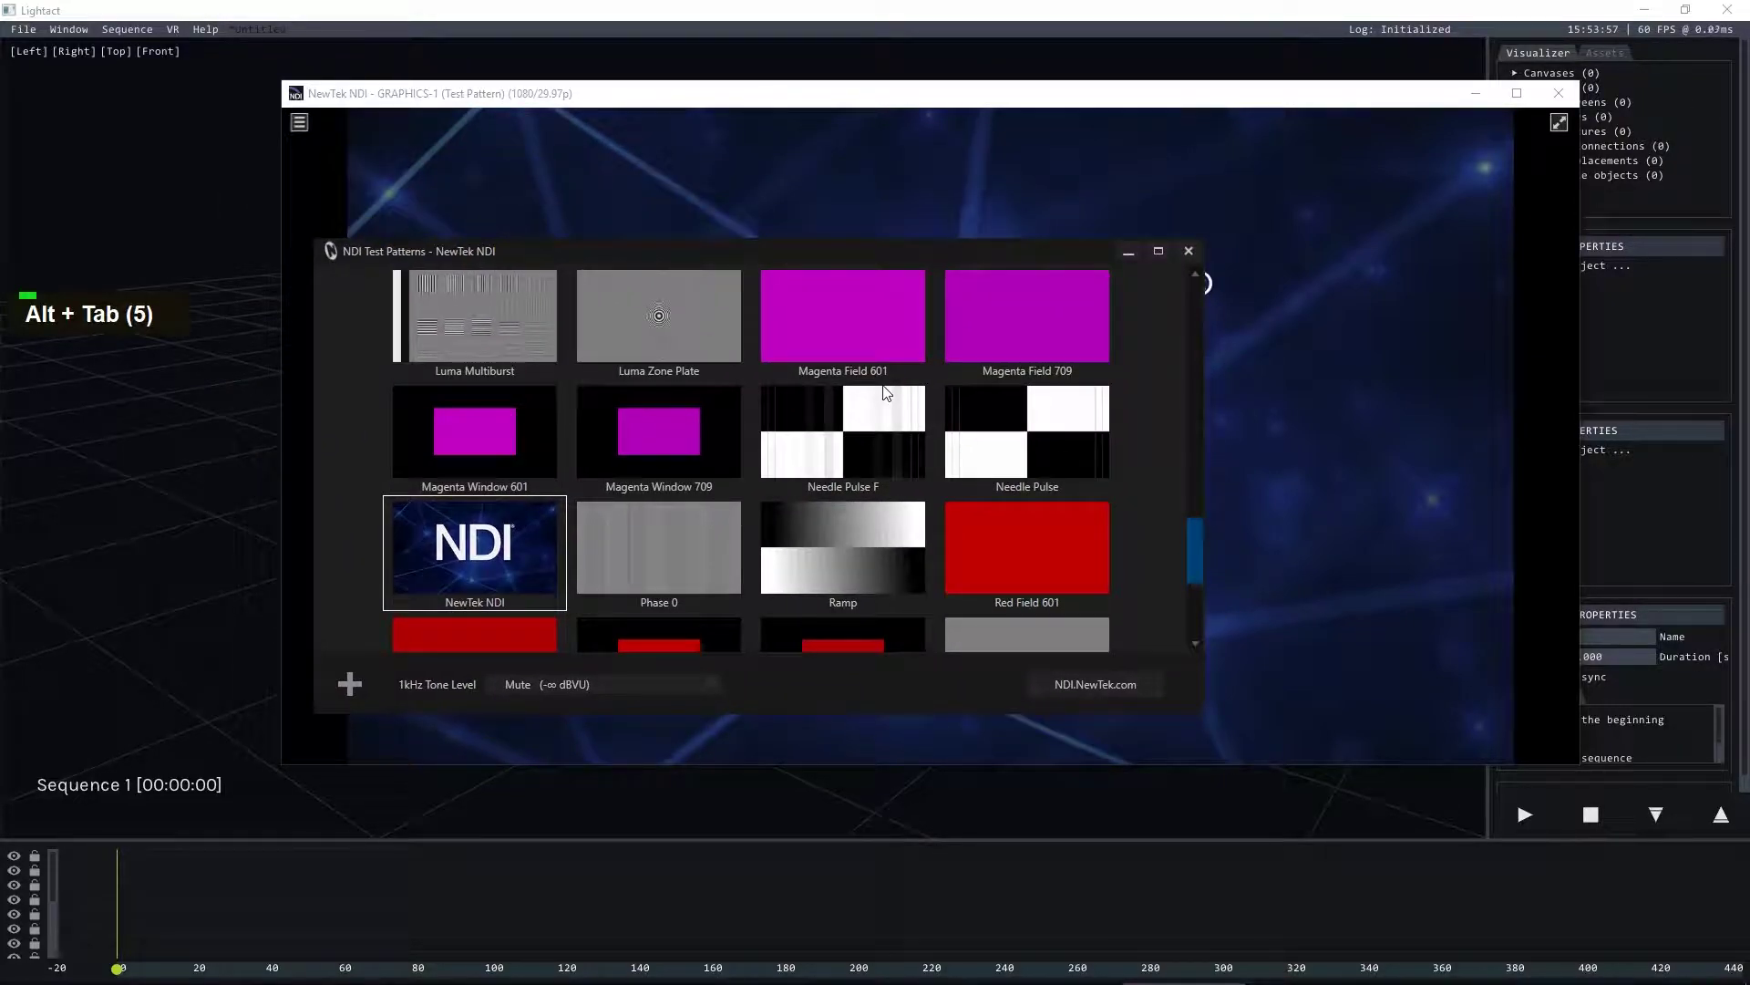
left_click(883, 492)
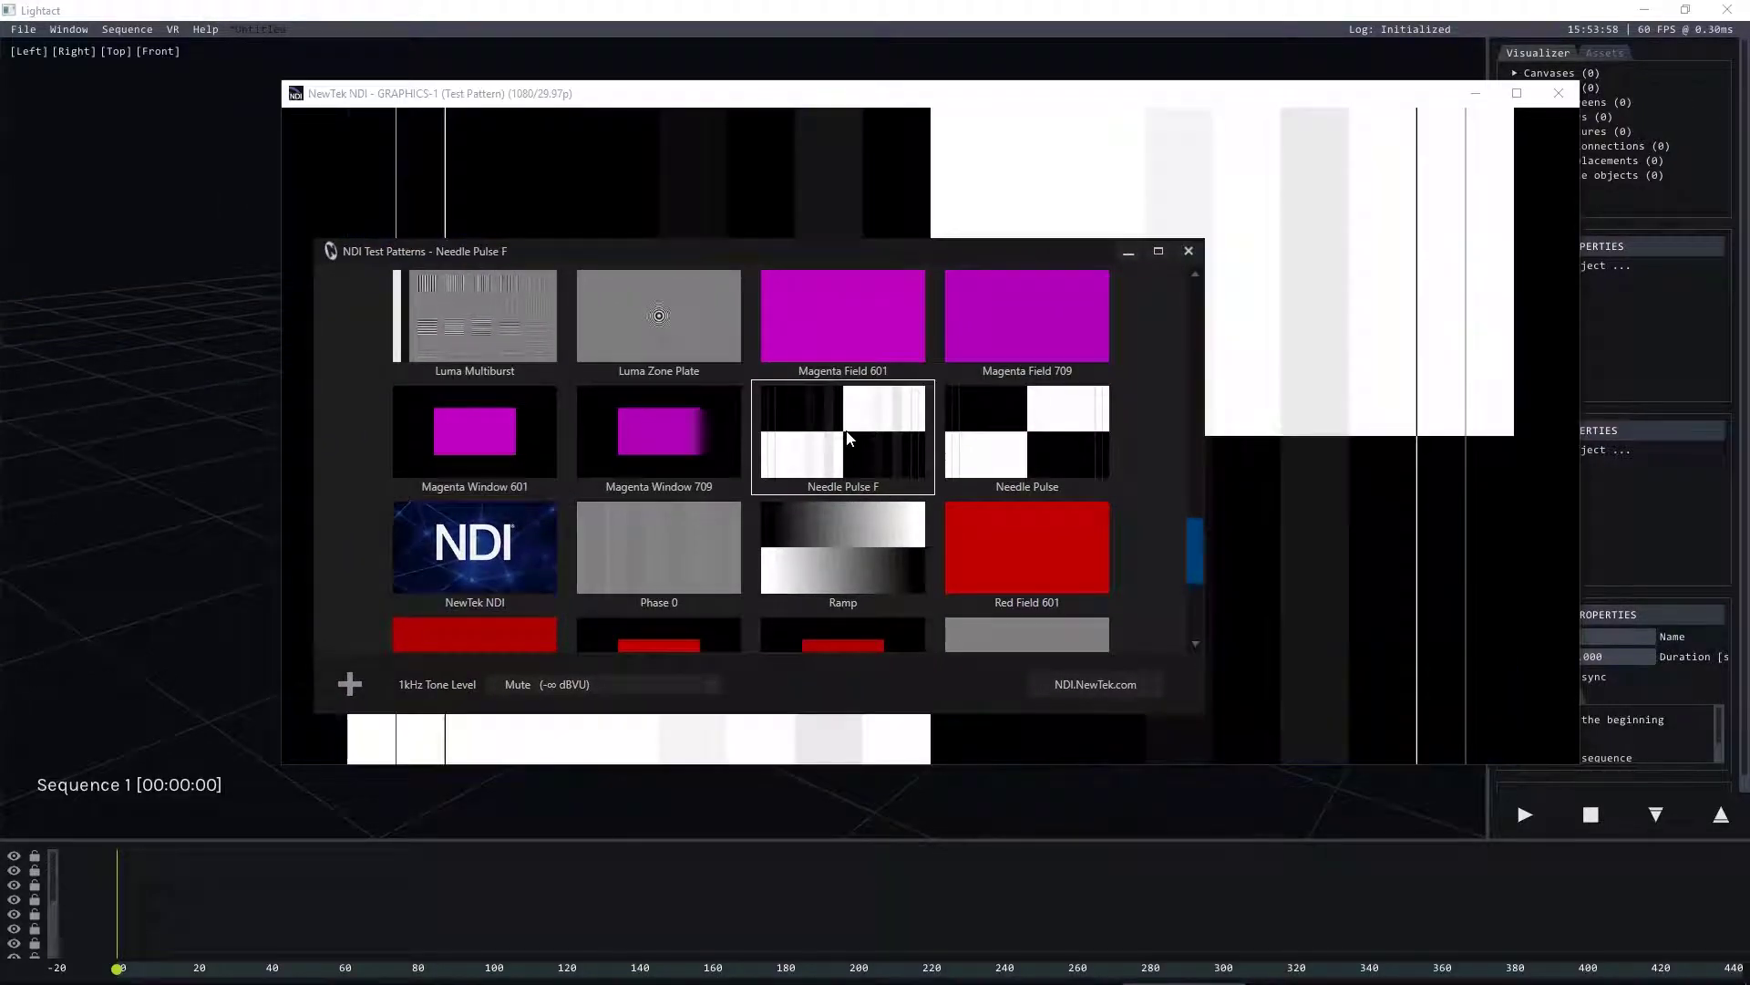
Step: Check the available NDI sources in the NewTek NDI monitor window
left_click(1302, 241)
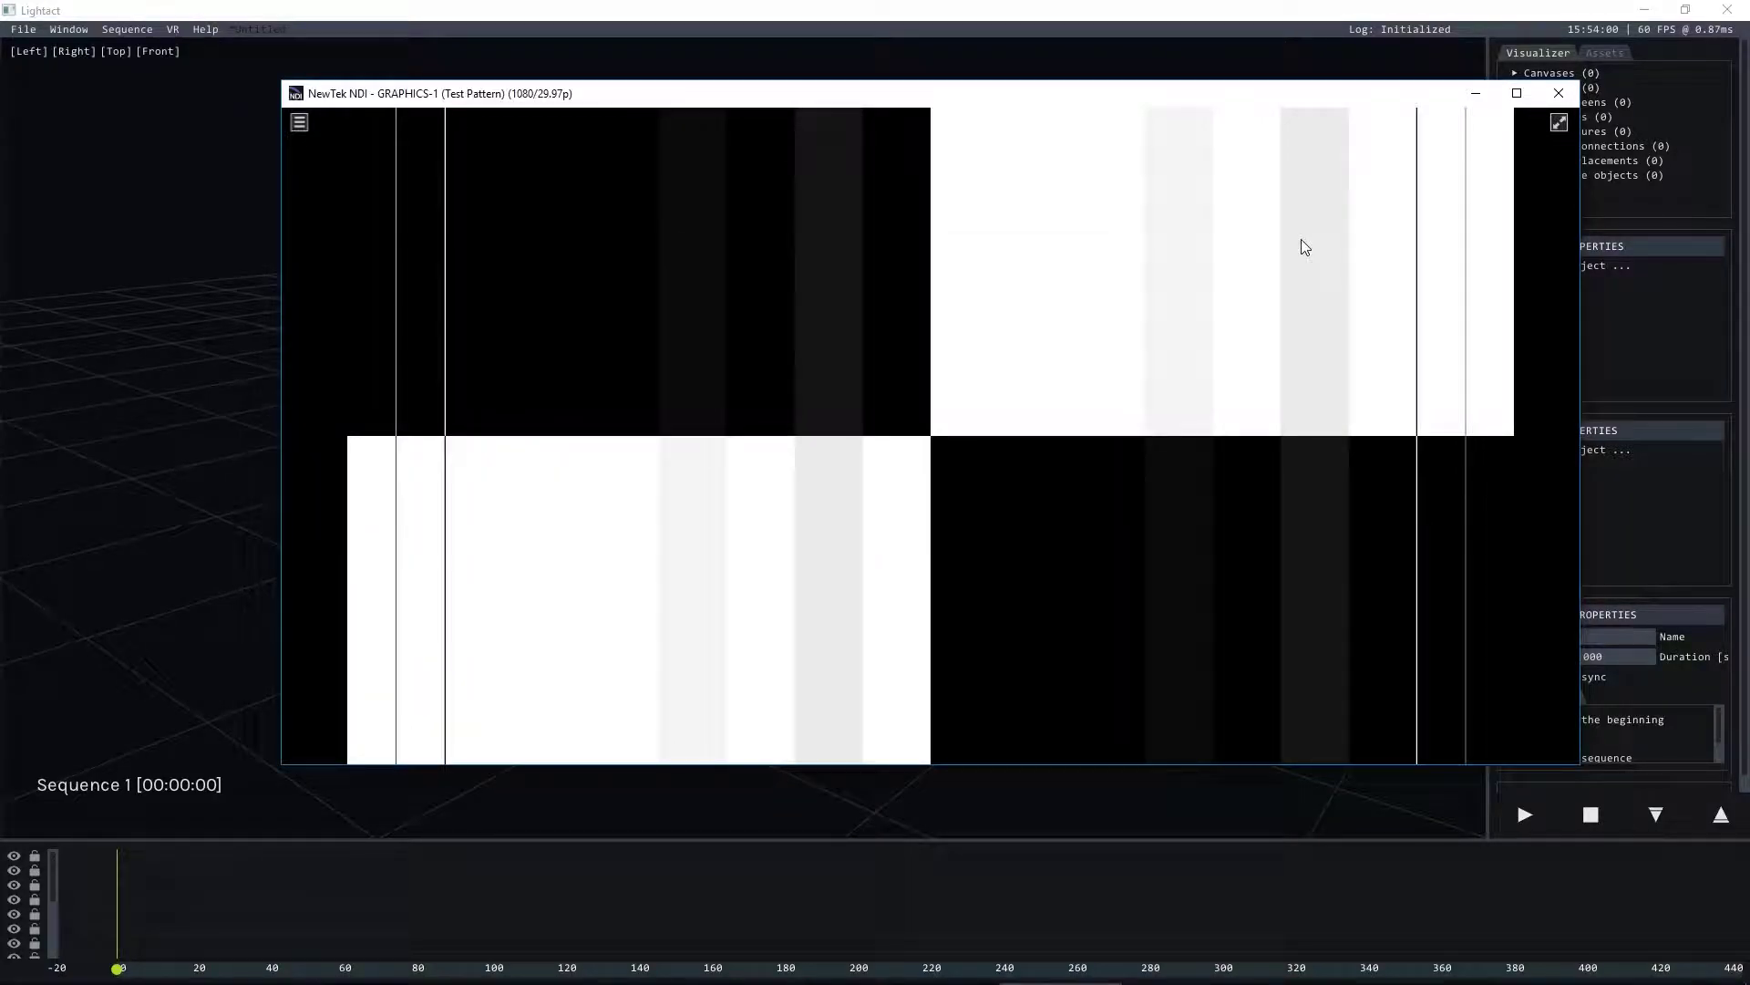
left_click(300, 123)
mouse_move(347, 135)
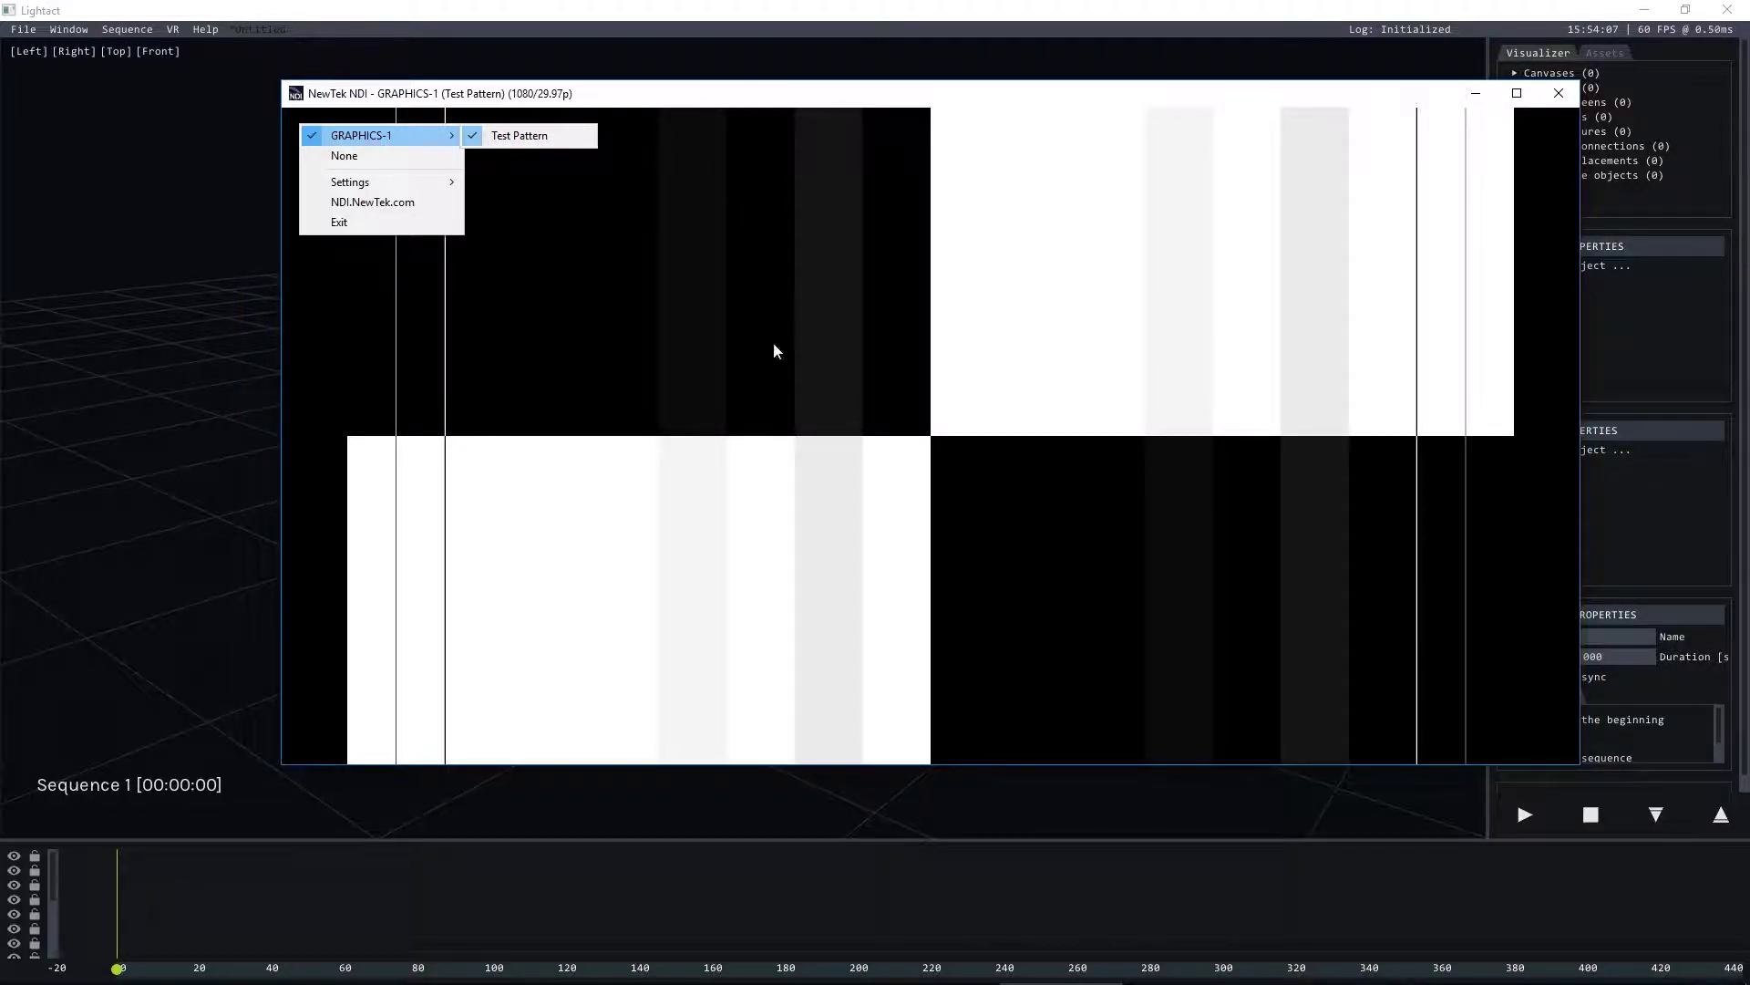
left_click(839, 488)
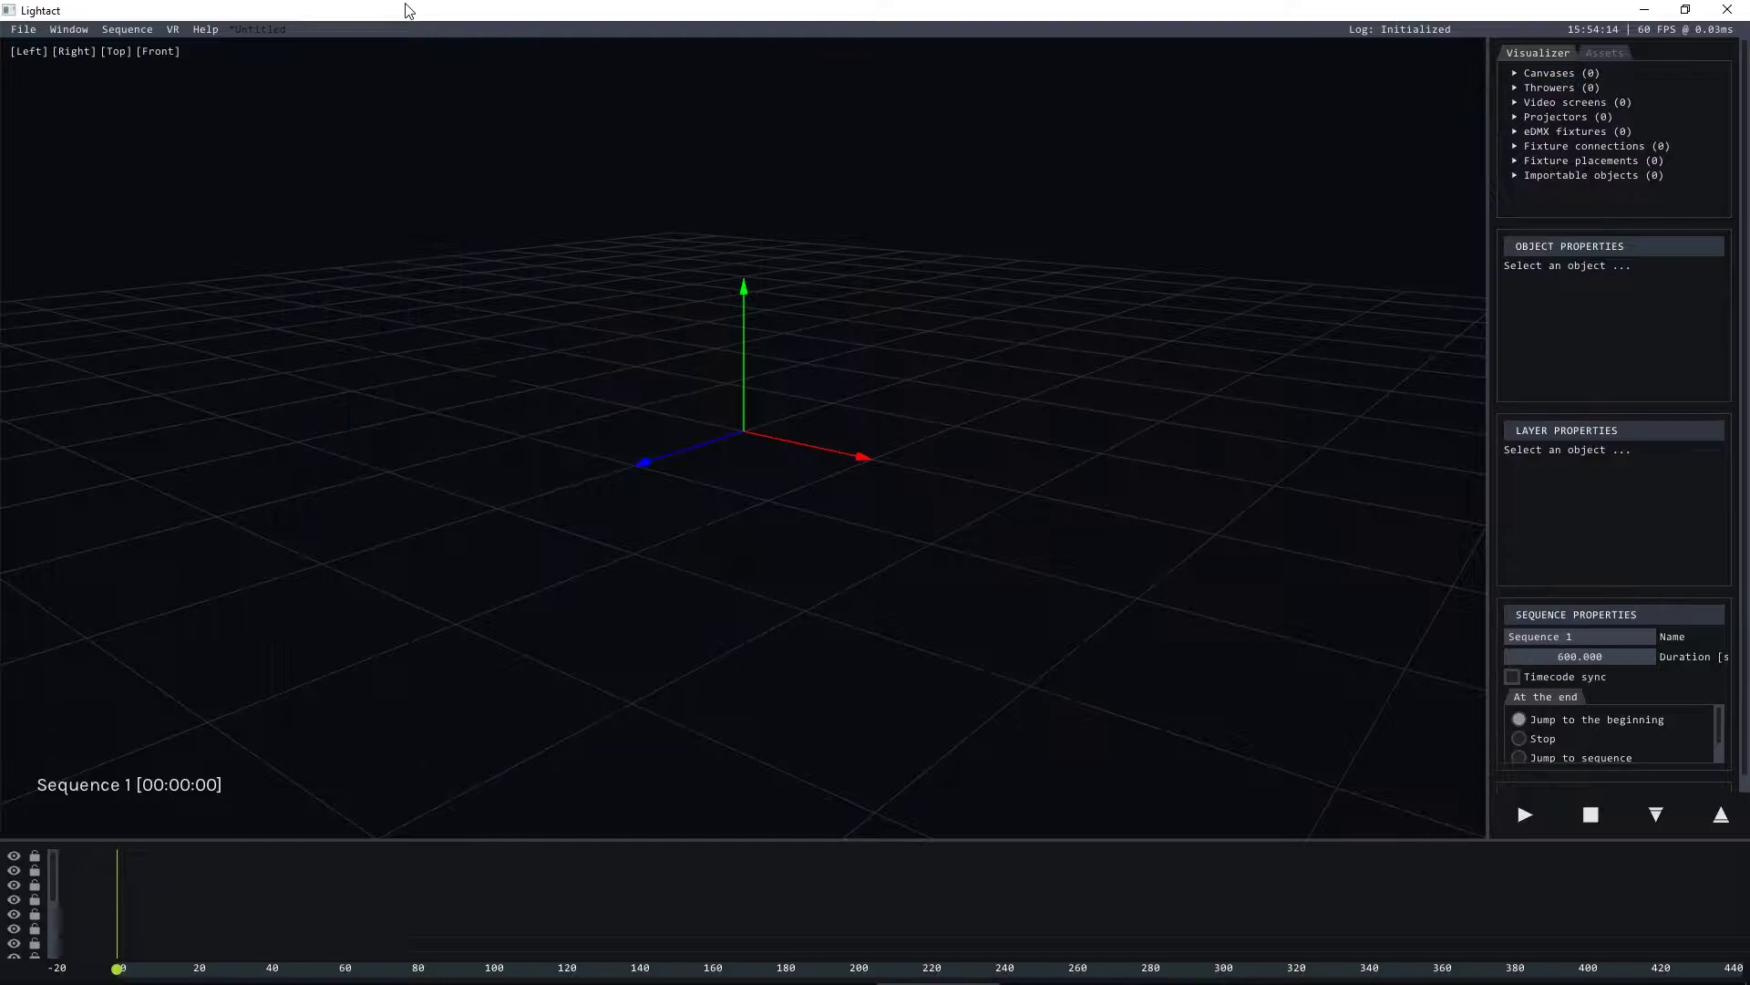
Step: Return to Lightact, show the Devices window and add an NDI server node
double_click(408, 10)
left_click(545, 535, "alt")
left_click_drag(545, 537, 438, 487)
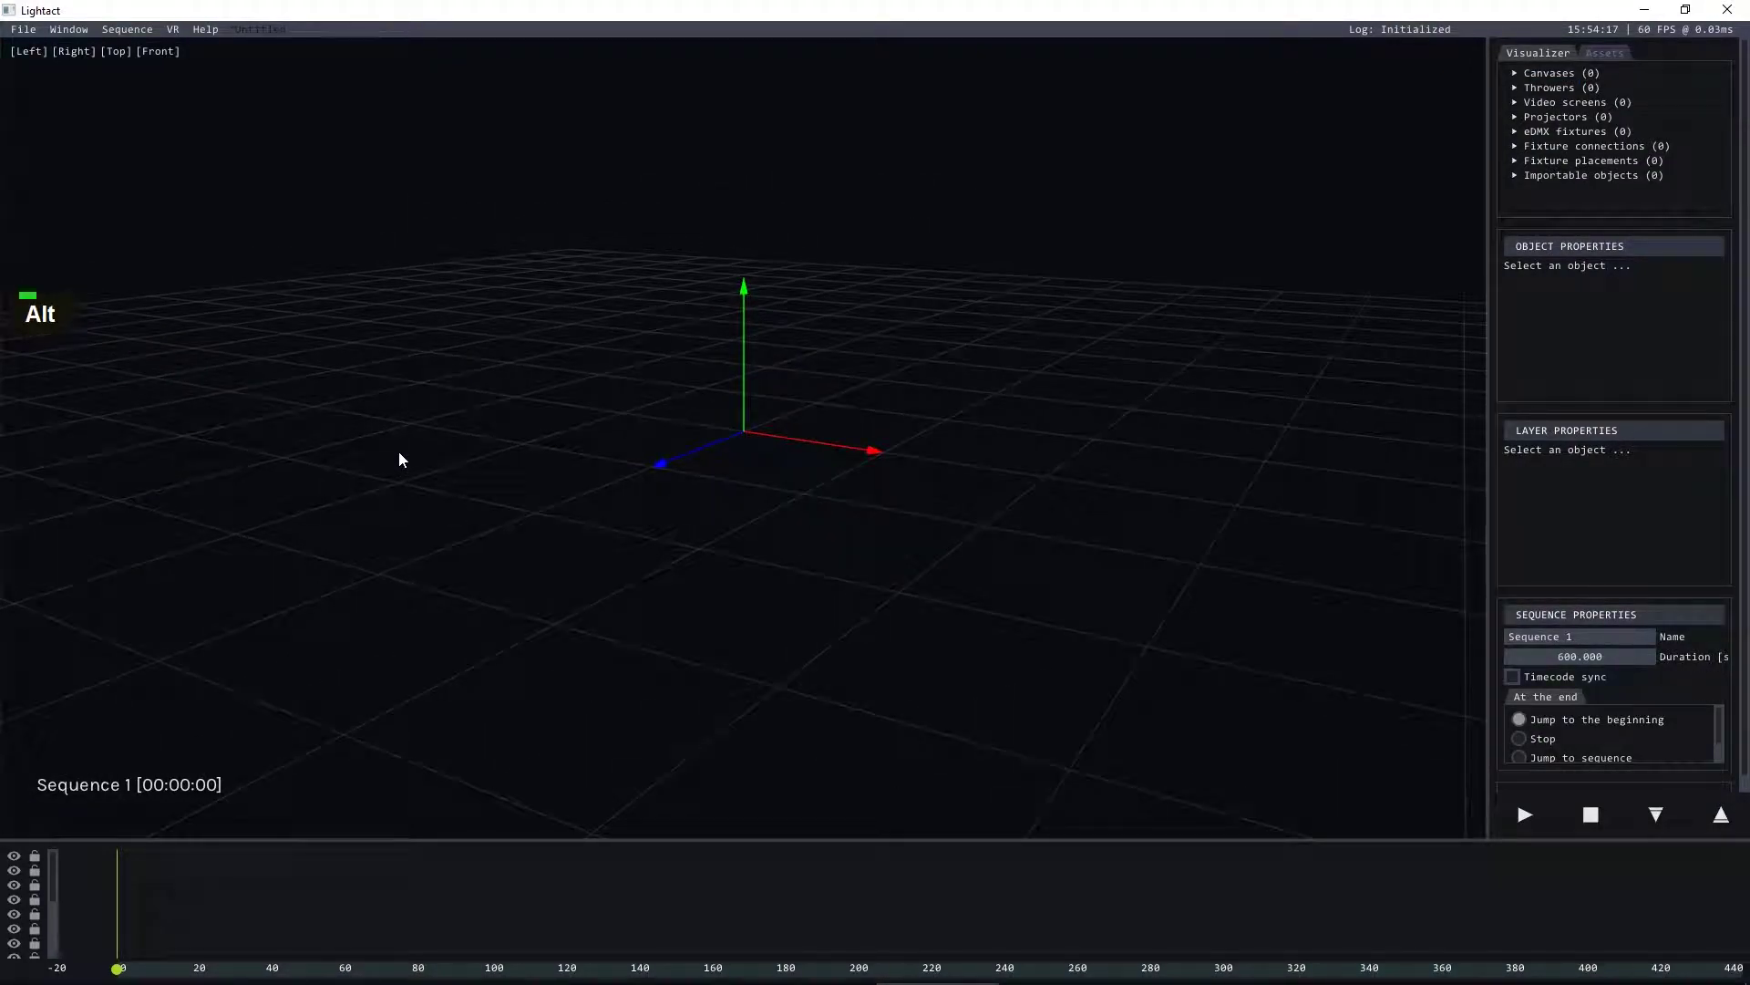
key("F7")
right_click(358, 302)
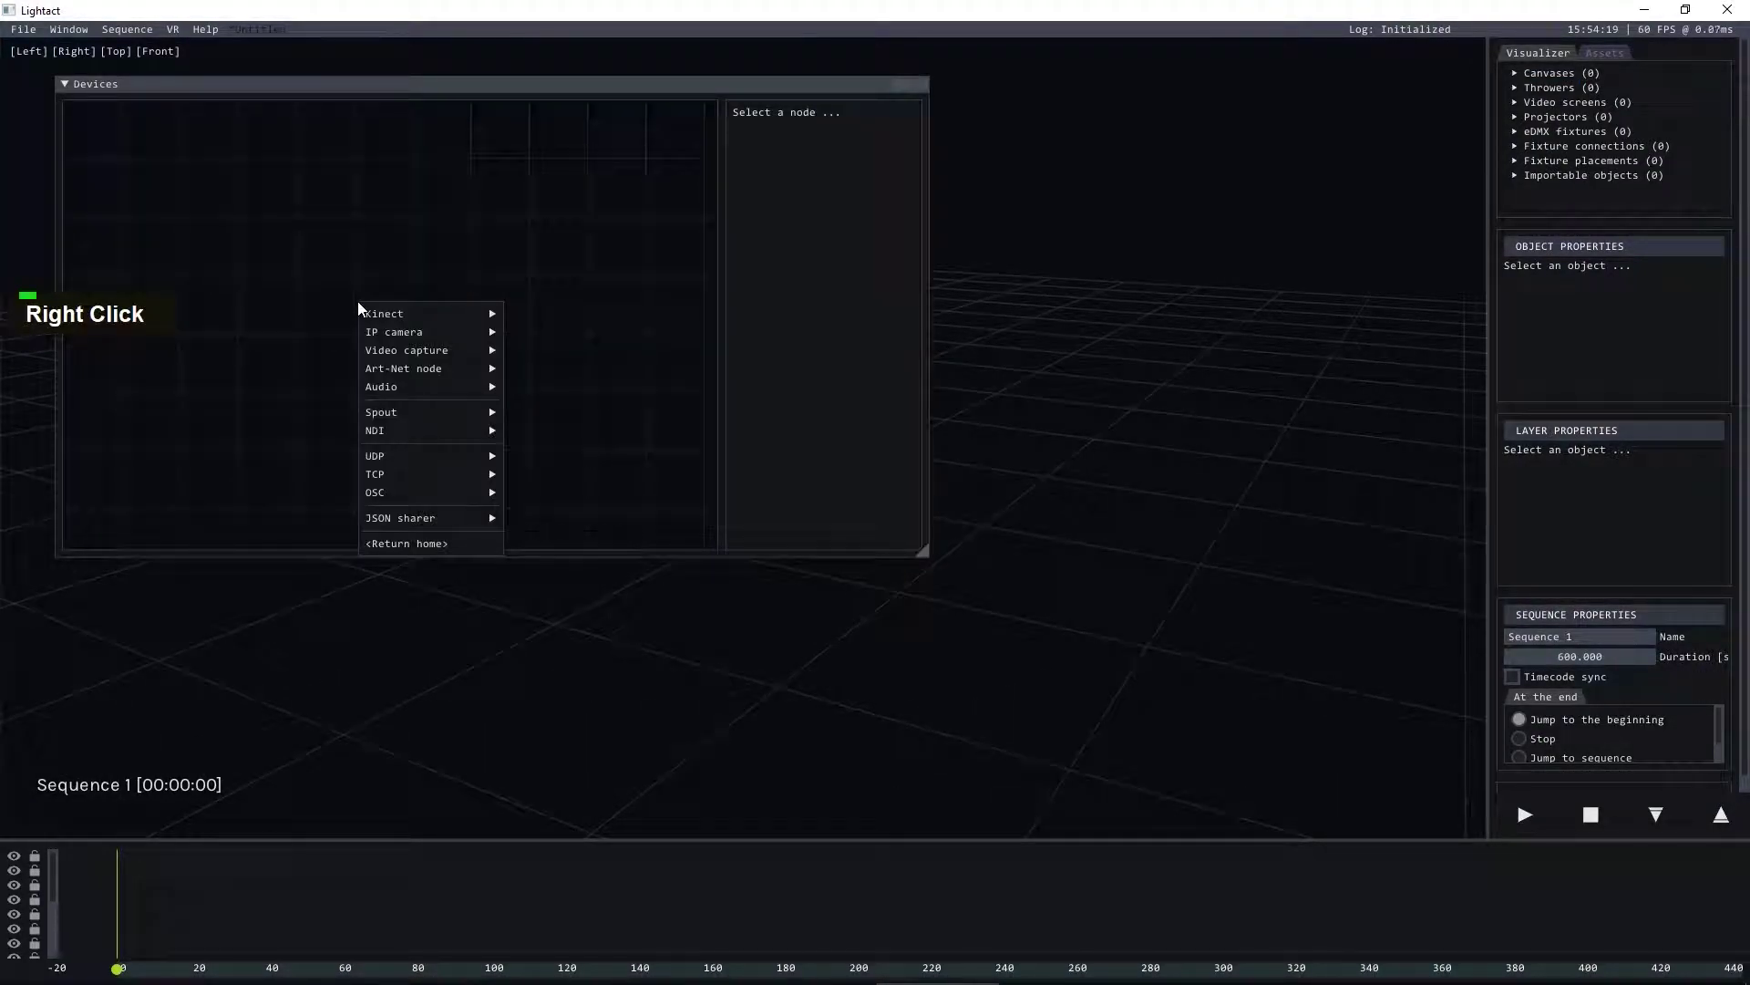
mouse_move(420, 428)
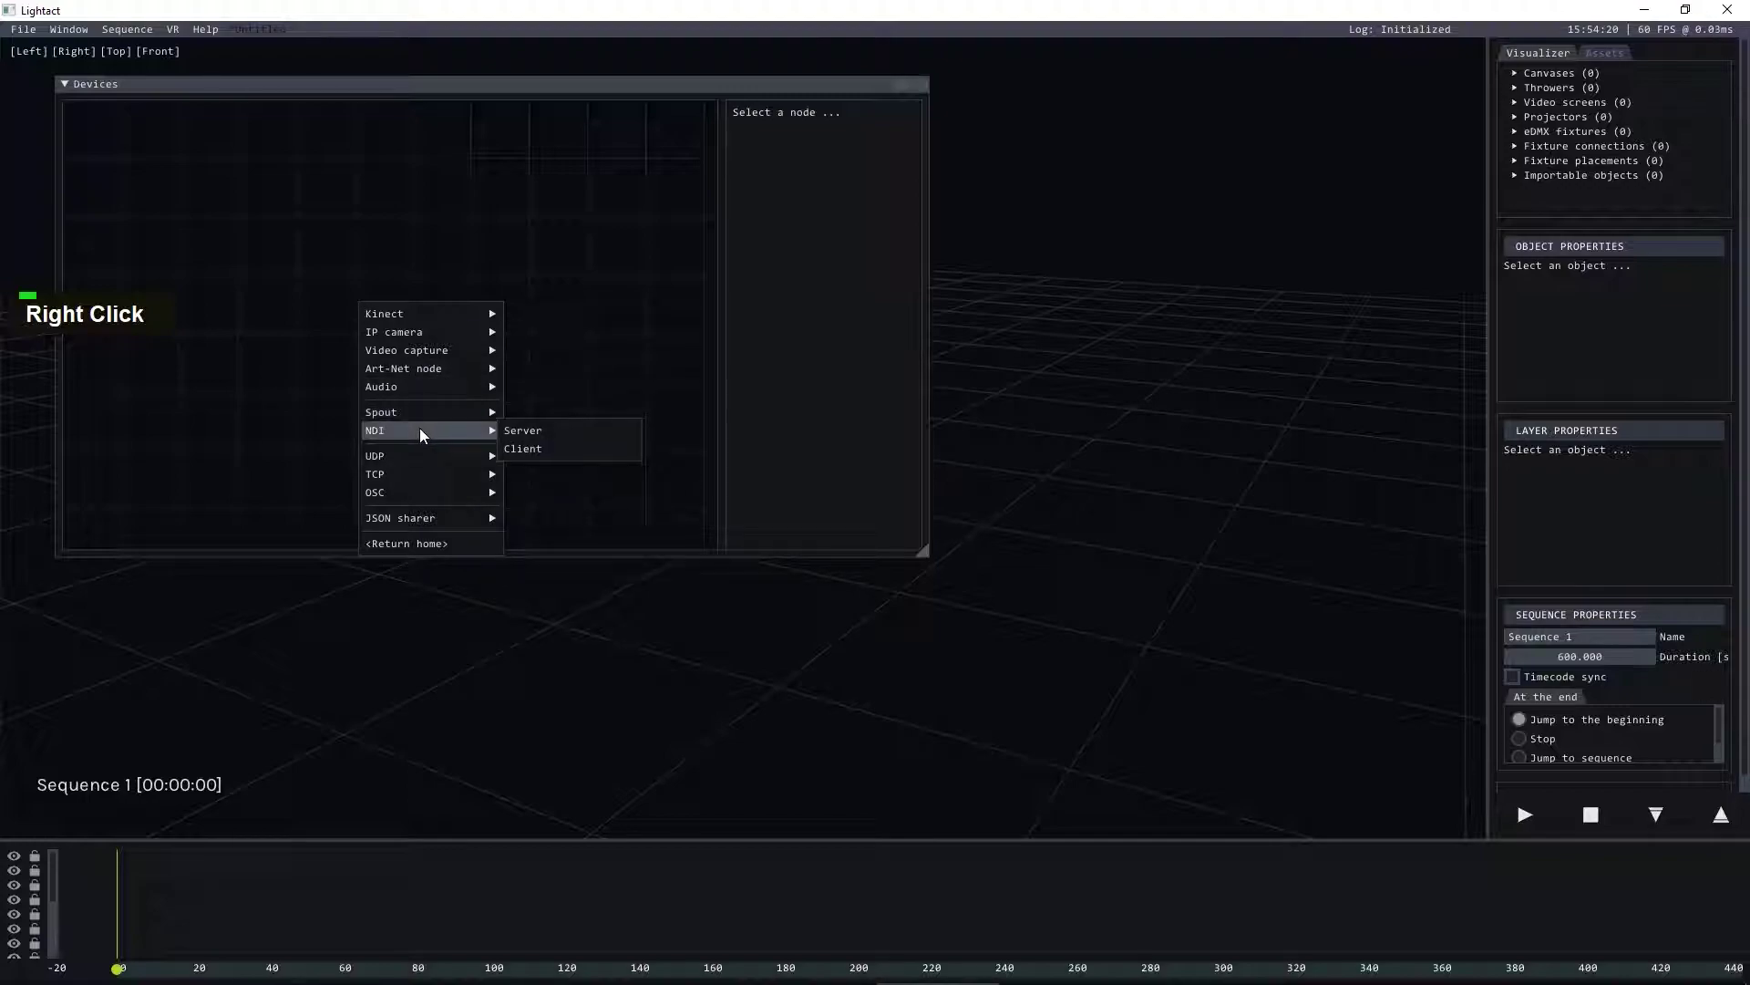
left_click(535, 428)
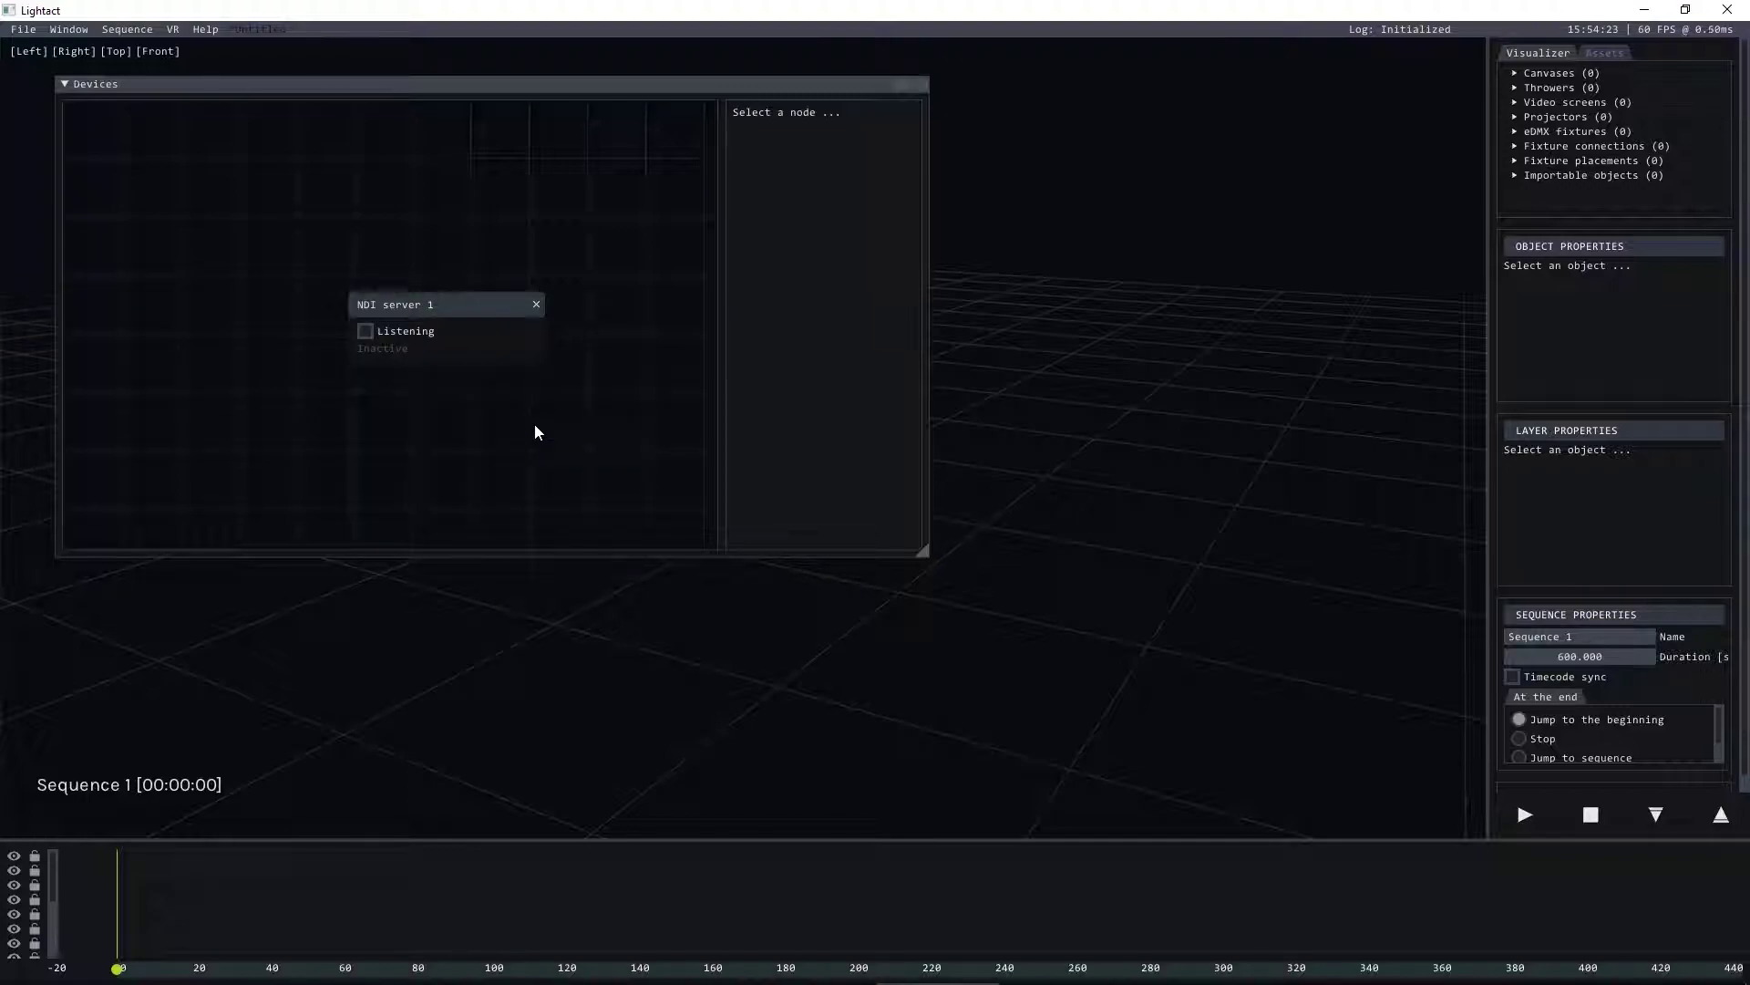
Step: Refresh the NDI server's stream list, use GRAPHICS-1 (Test Pattern) as its stream and enable listening
left_click(447, 301)
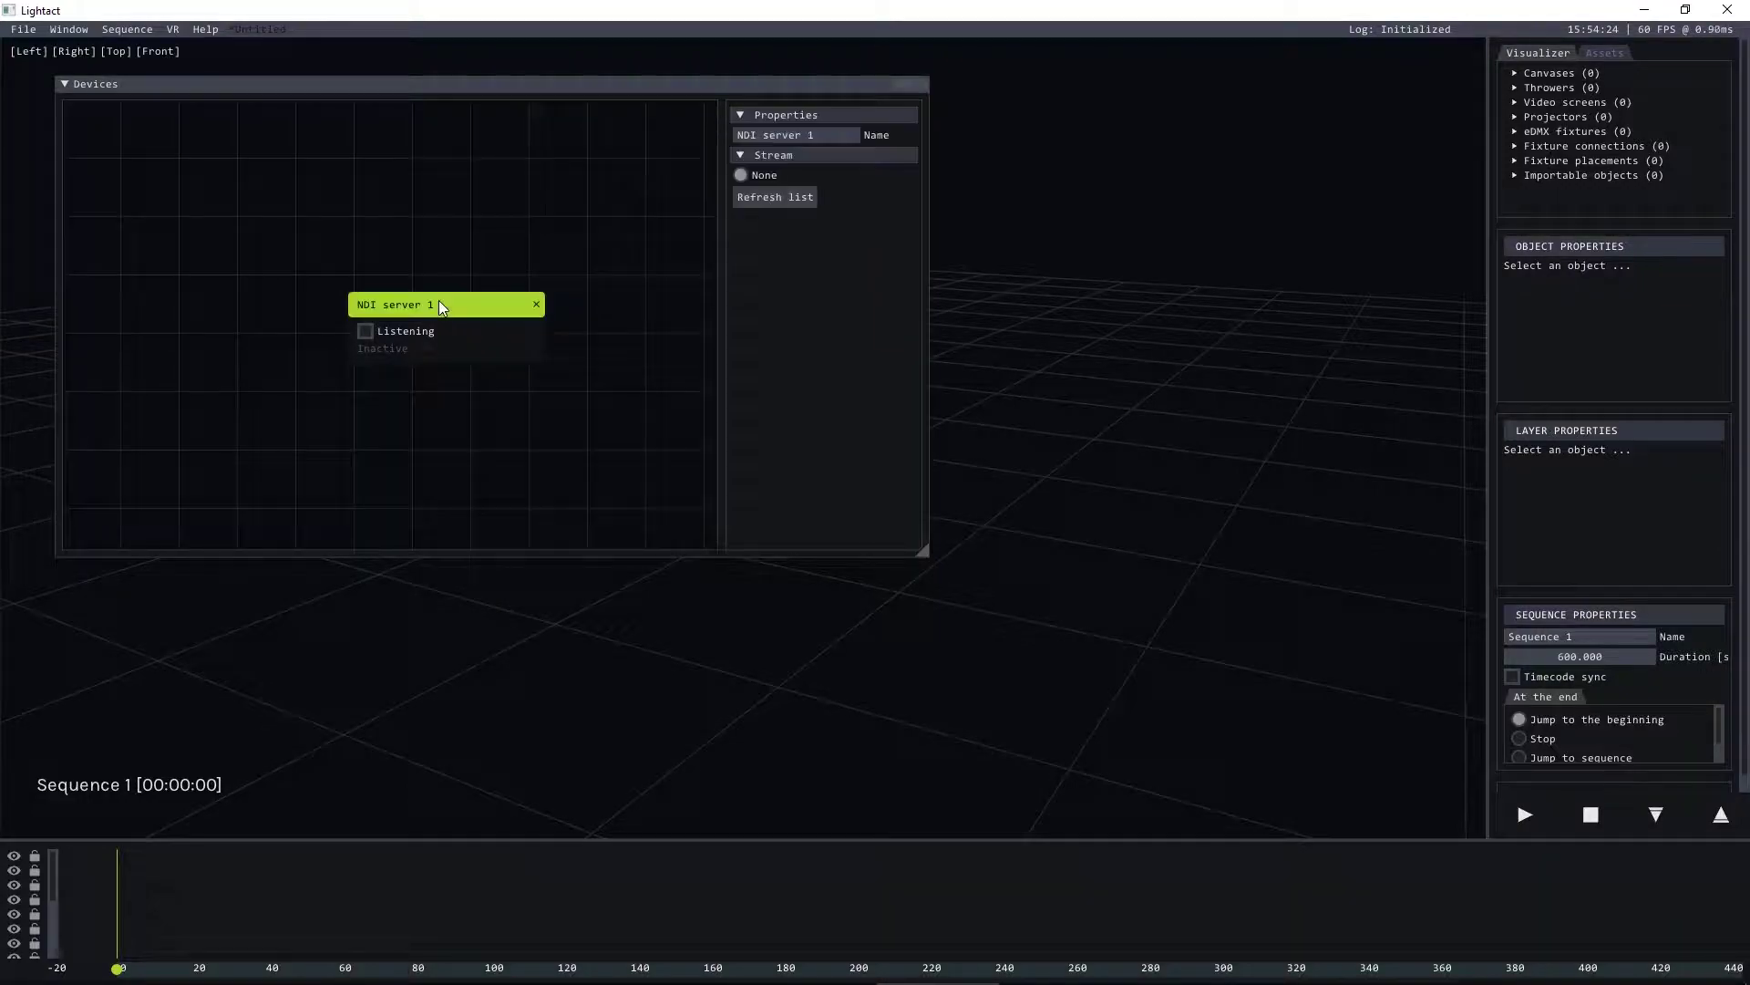
left_click(790, 198)
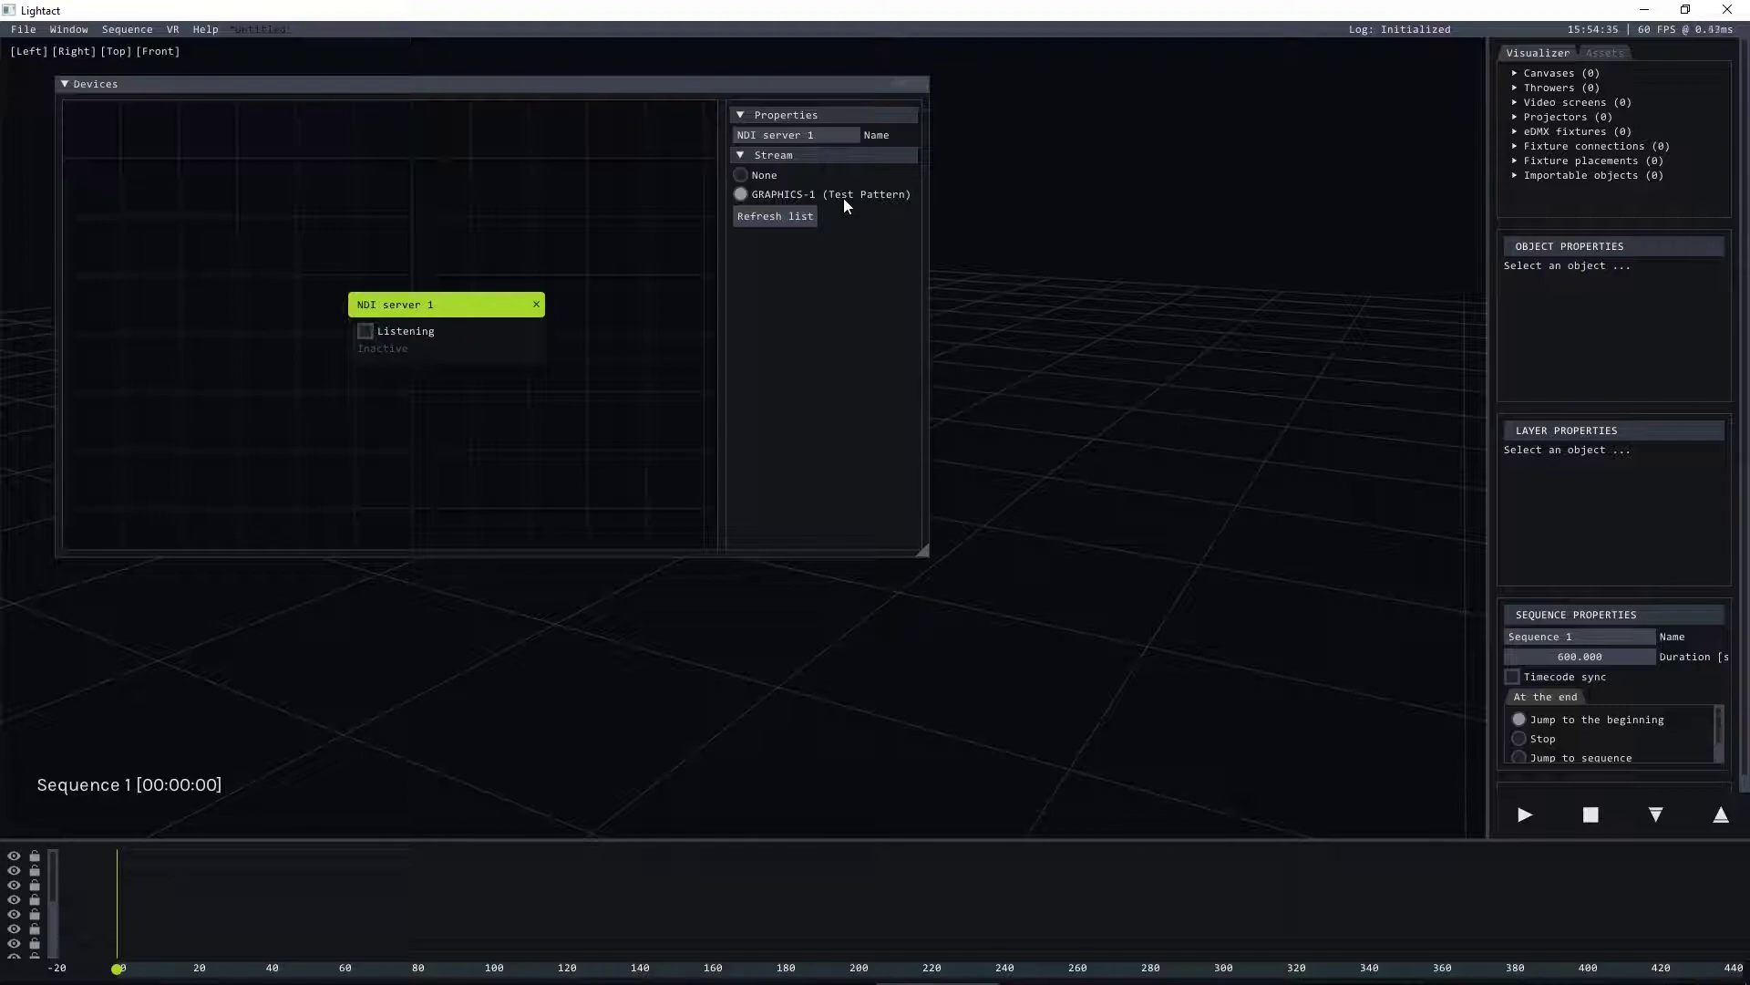
left_click(364, 330)
Step: Add a layer near the start of the timeline, place the playhead within it and open its node editor
right_click(151, 893)
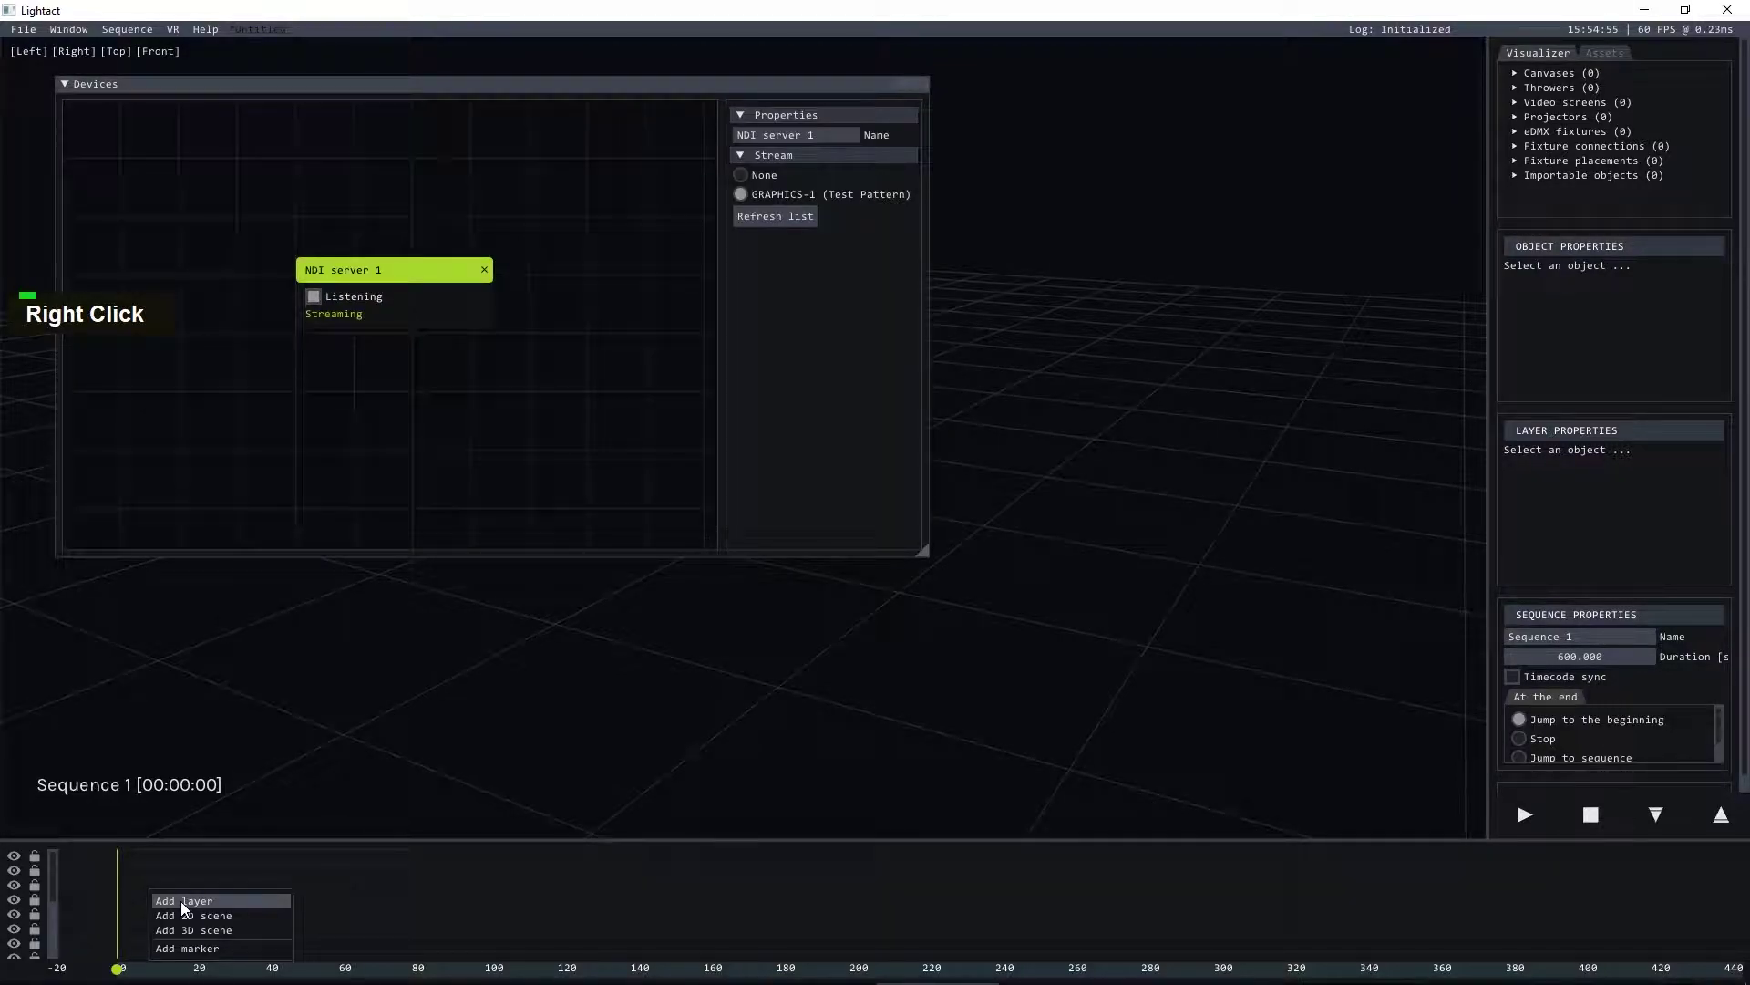
left_click(180, 901)
left_click(187, 907)
double_click(242, 884)
Step: Add an NDI Reader node below On layer end and assign NDI server 1 as its parent device
double_click(375, 337)
right_click(375, 336)
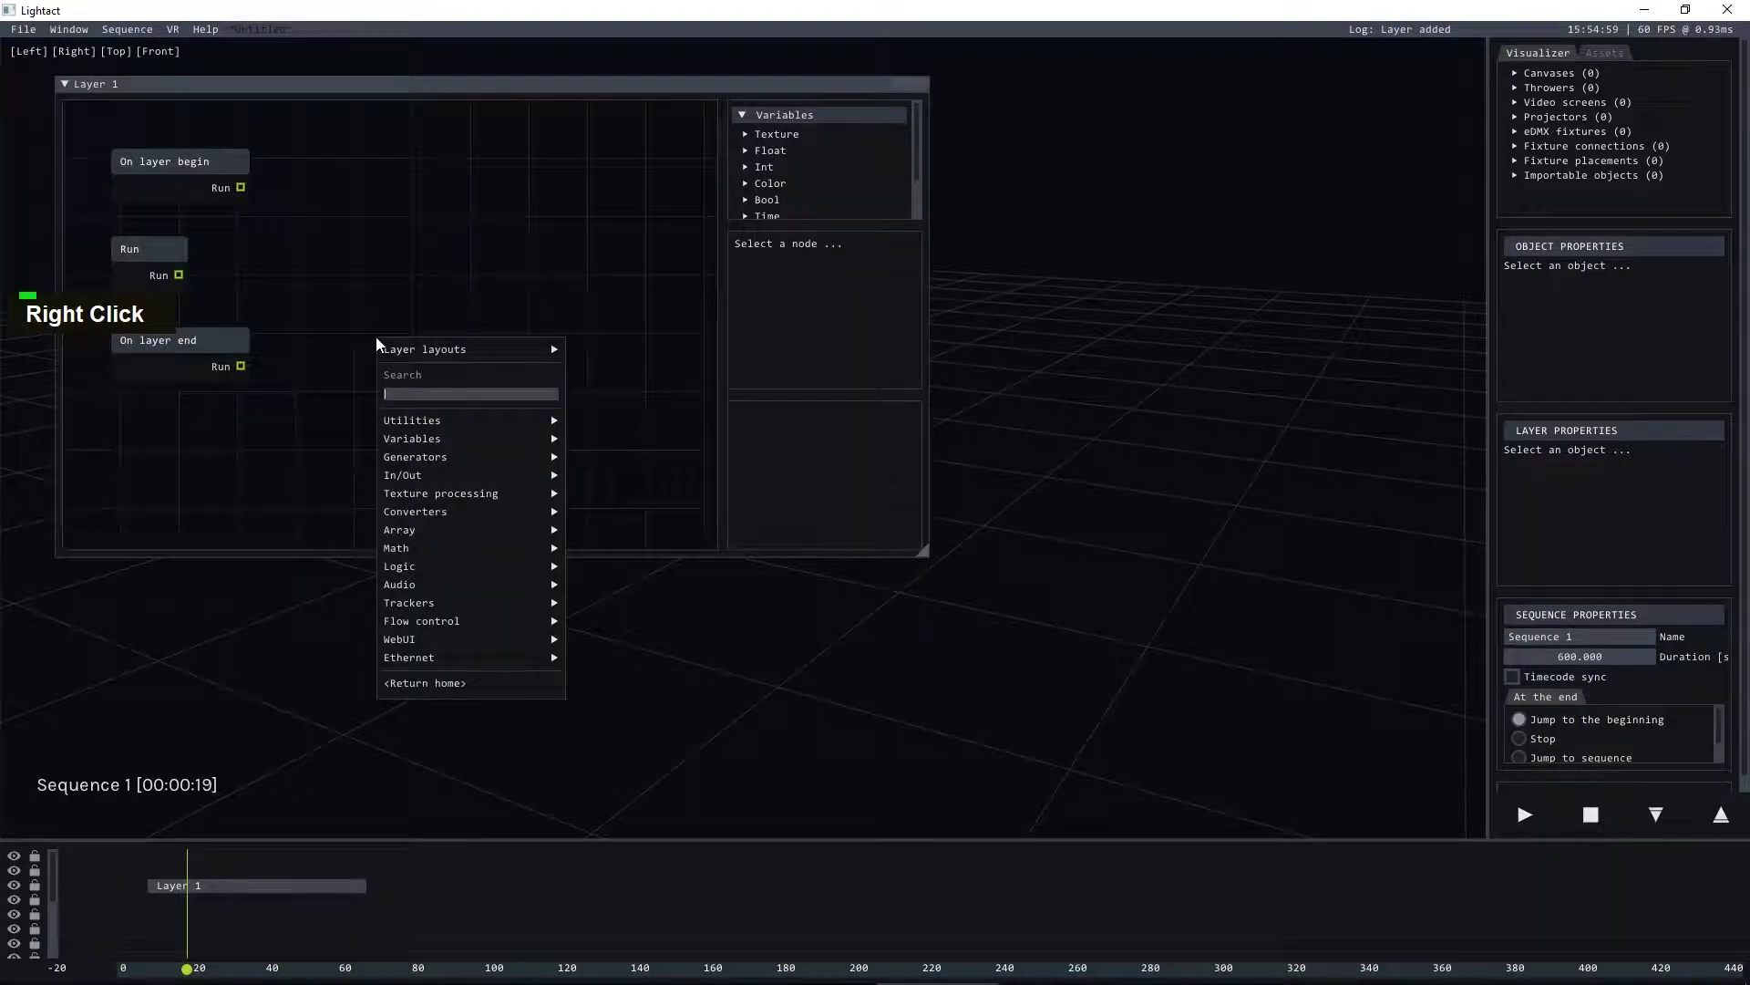
type("ndi")
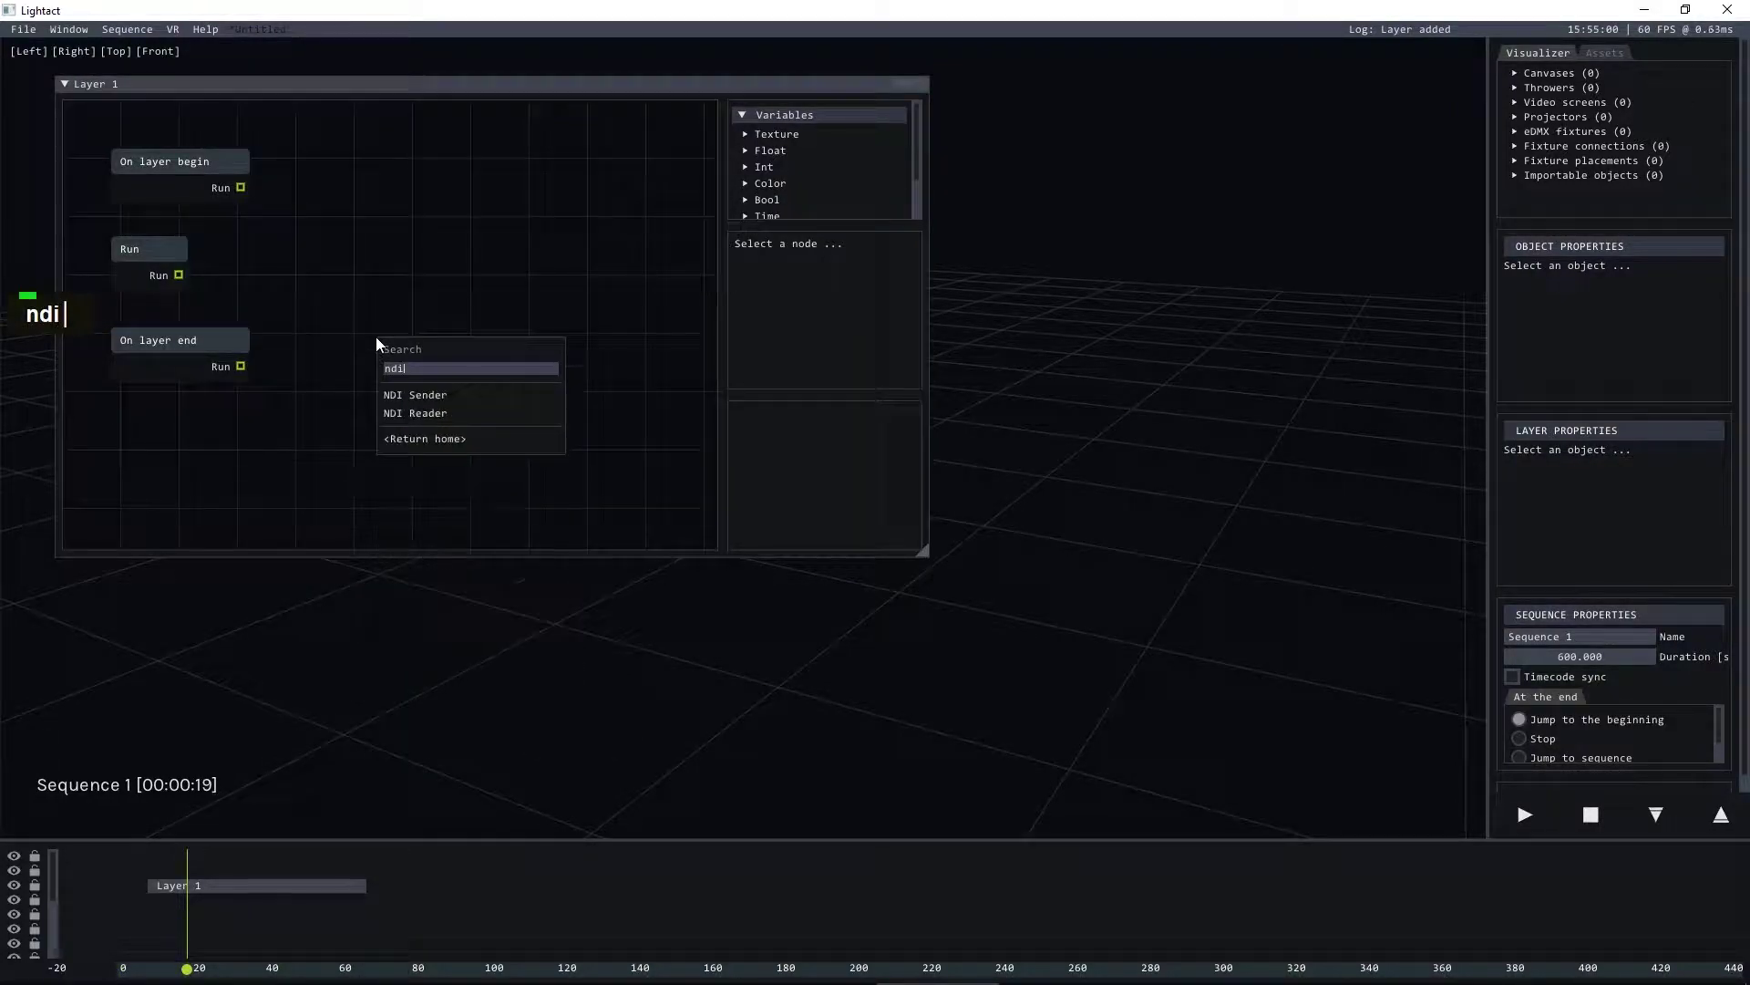
left_click(415, 415)
left_click(467, 340)
left_click_drag(467, 345, 341, 422)
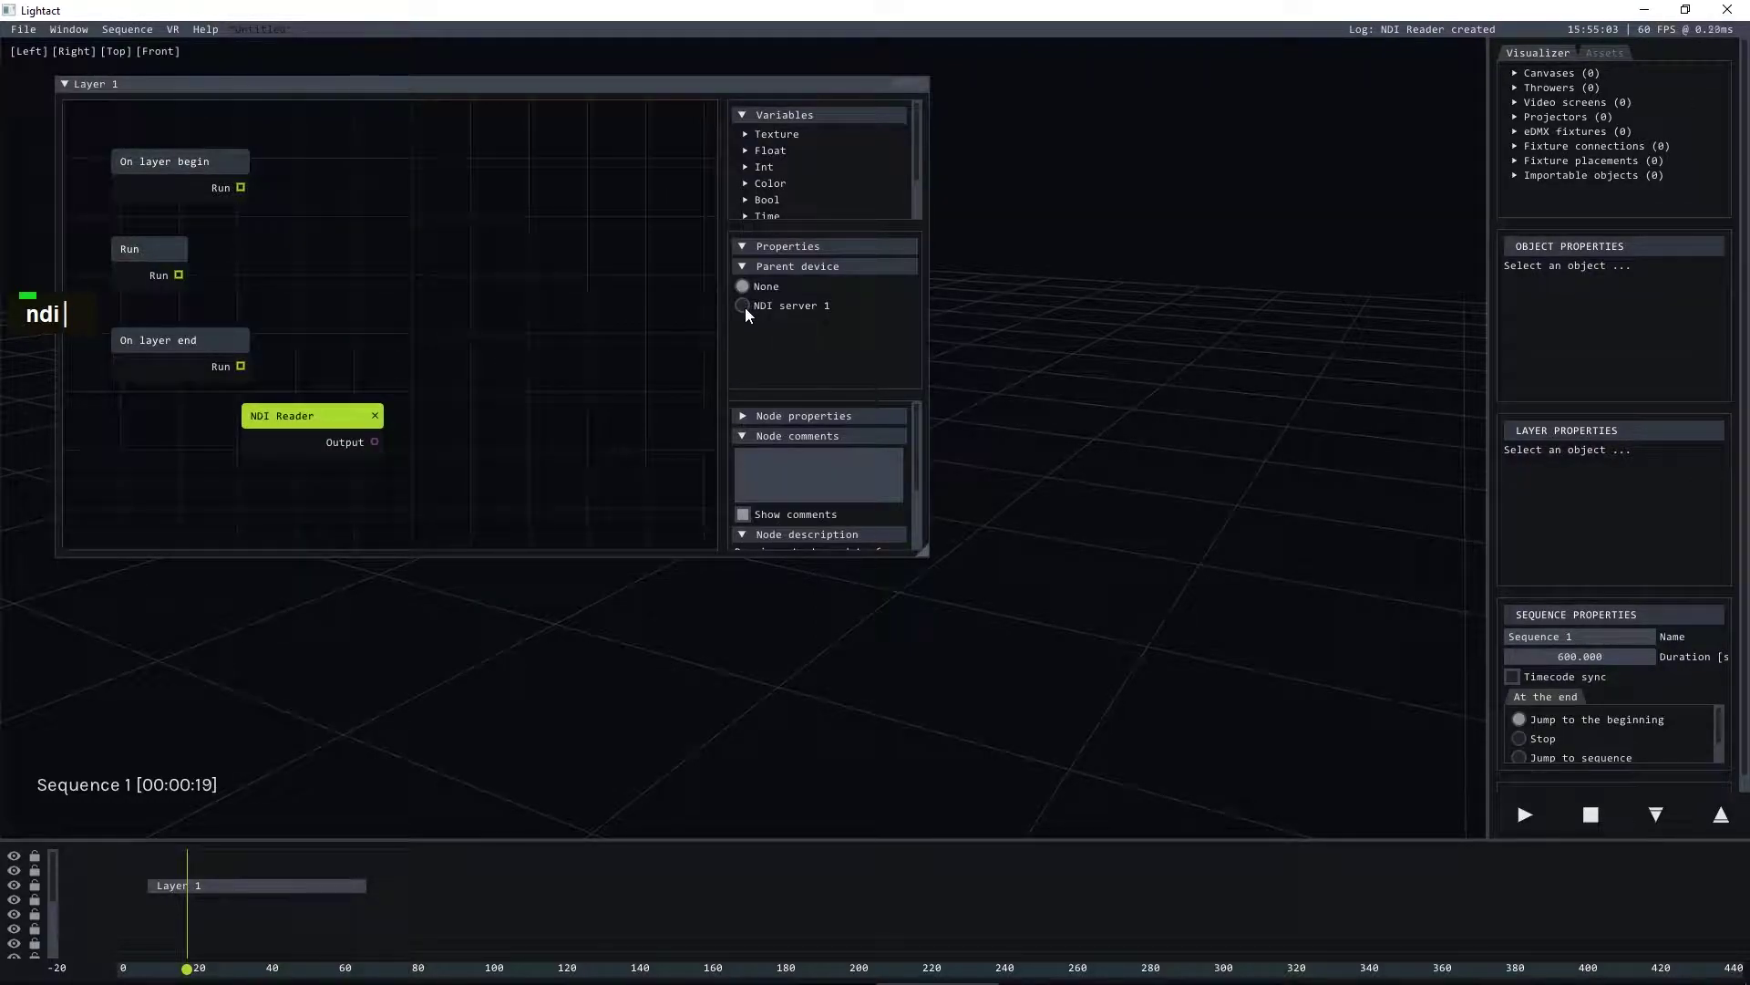
left_click_drag(479, 80, 914, 183)
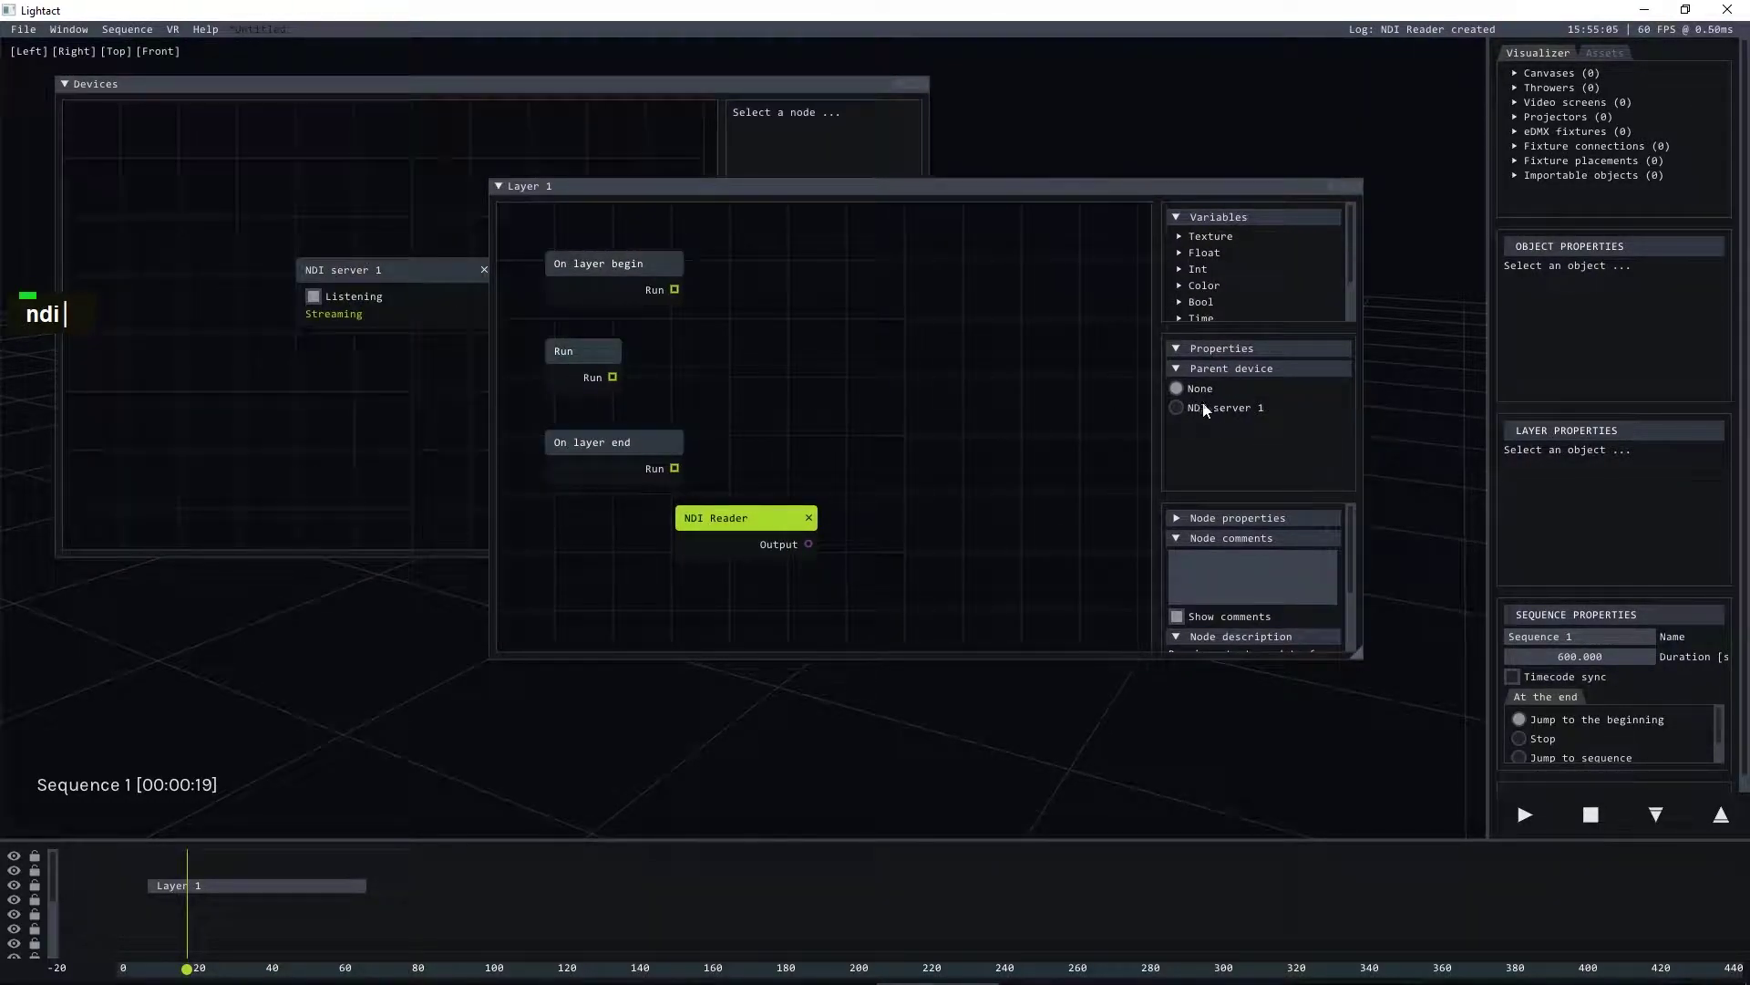
Step: Add a Render to canvas node, connecting Run to its execution input and the NDI Reader output to its Texture input
right_click(942, 359)
type("render")
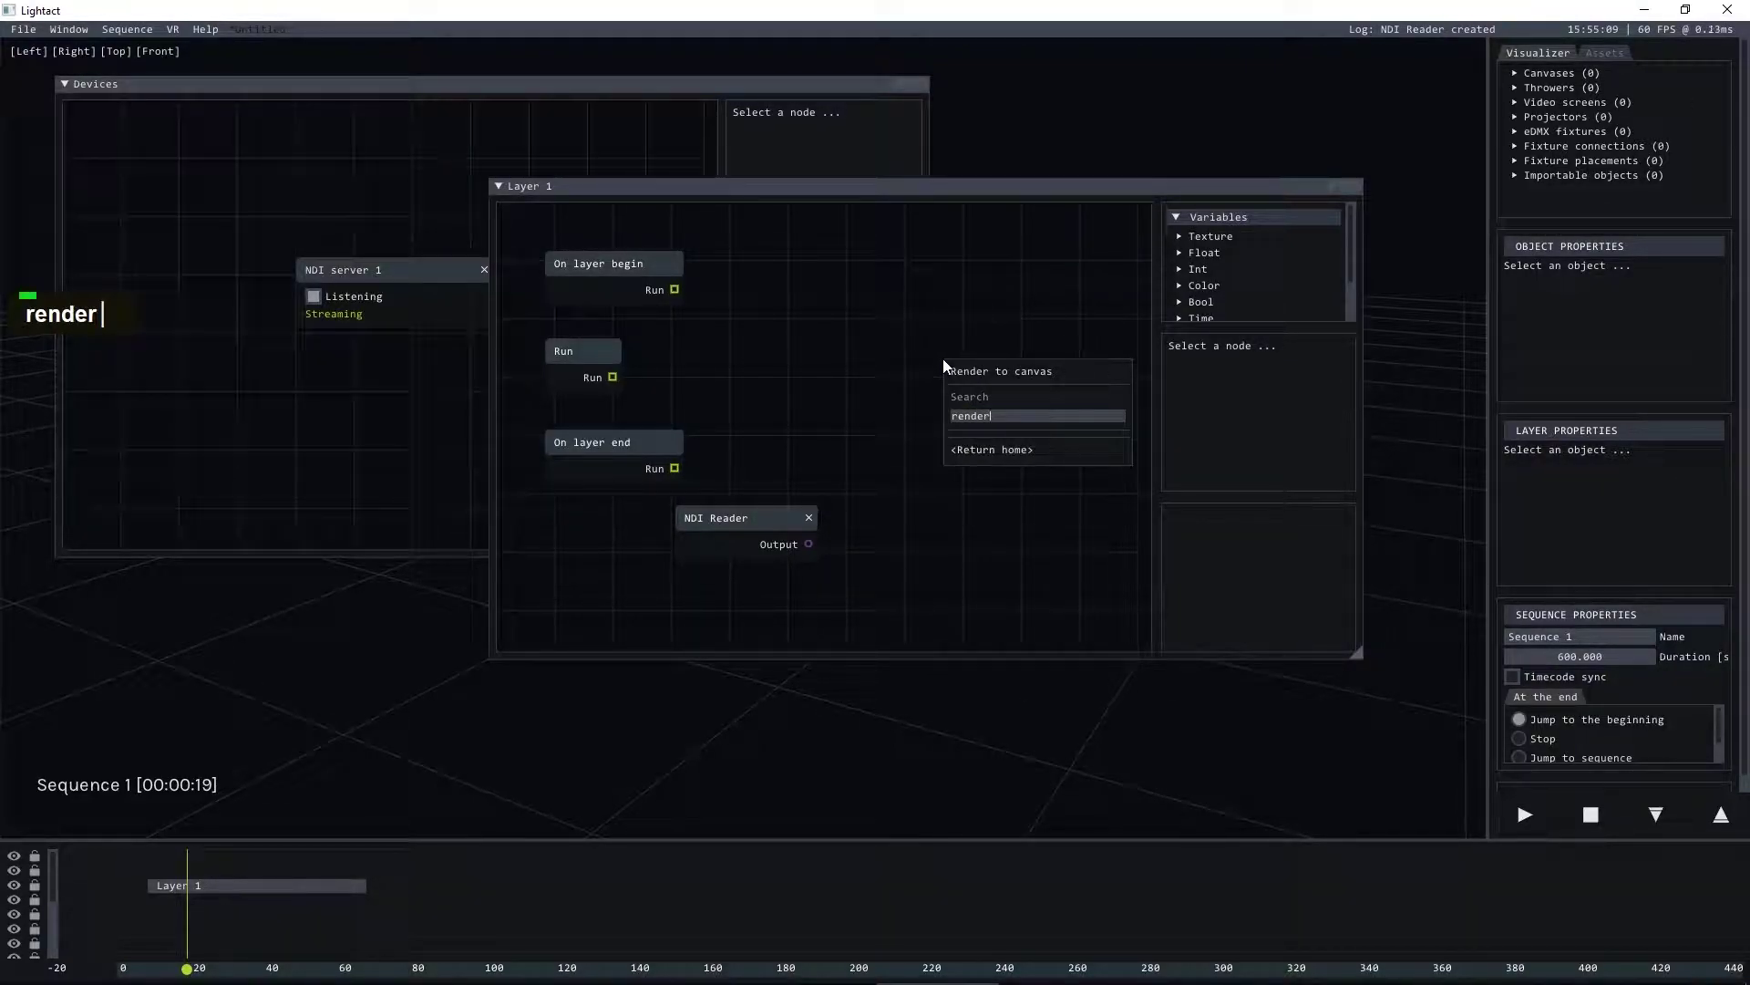
left_click(959, 369)
left_click_drag(613, 376, 1043, 375)
left_click_drag(809, 545, 975, 436)
left_click_drag(738, 516, 630, 509)
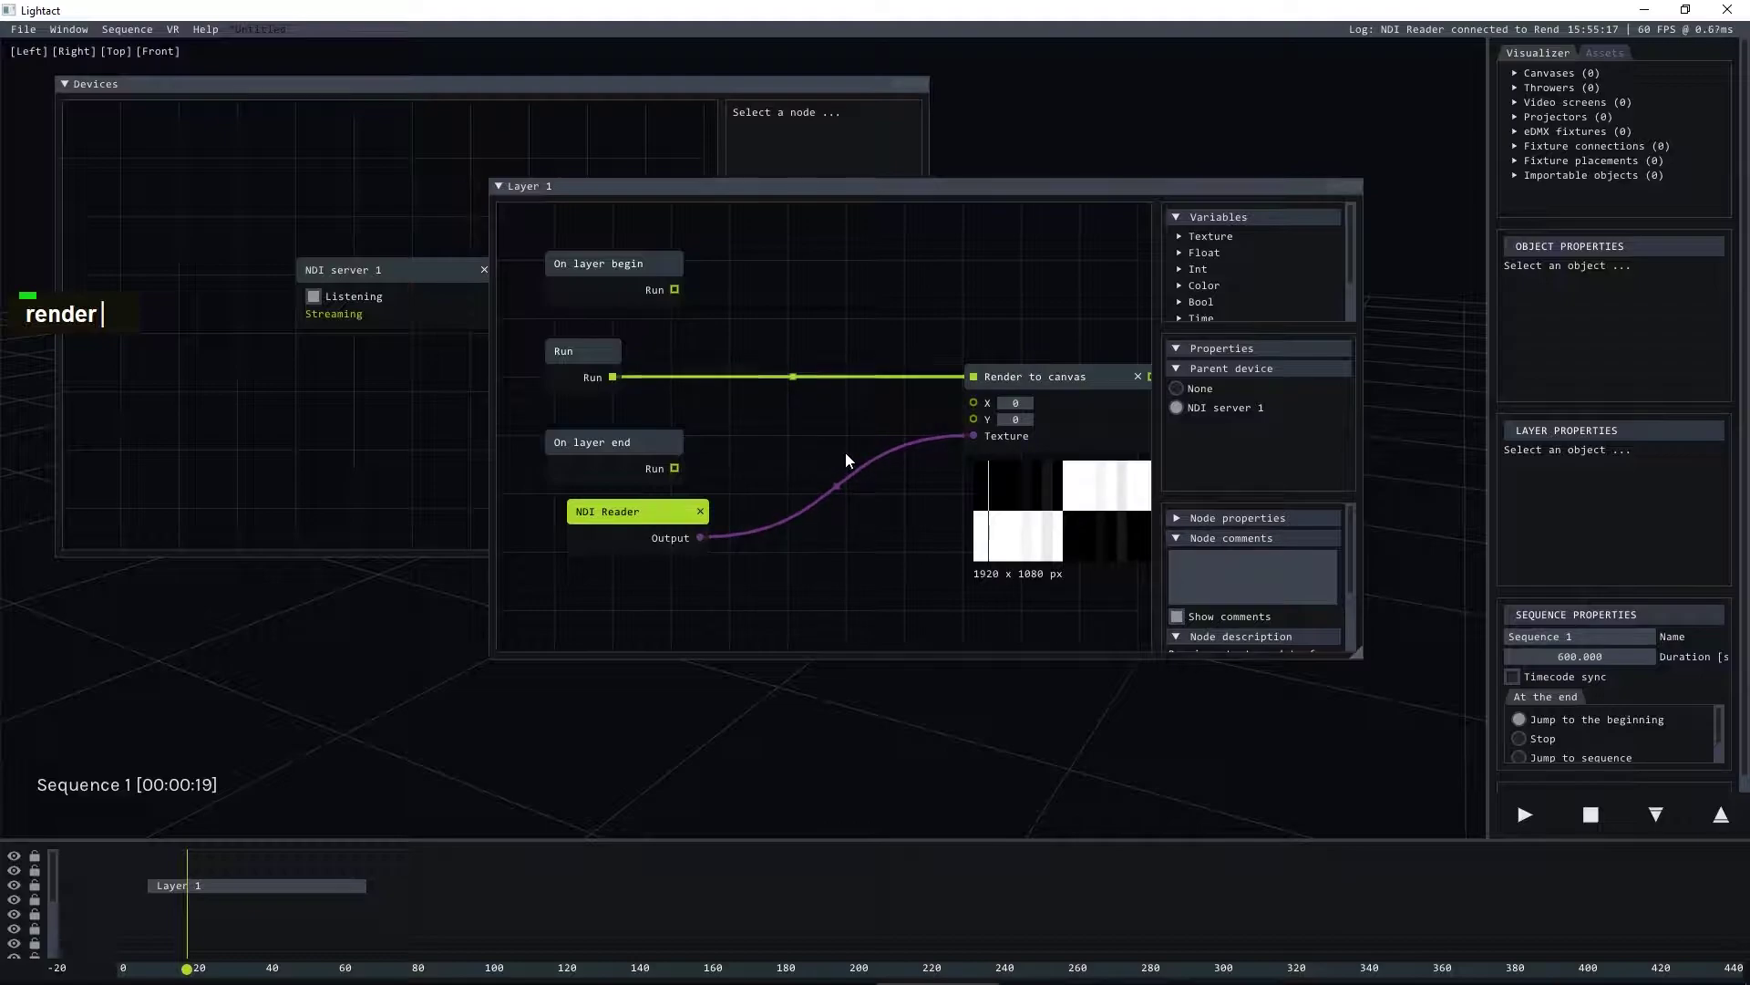
Step: Output the NewTek NDI pattern from the NDI Test Patterns window and return to Lightact
key("alt+Tab")
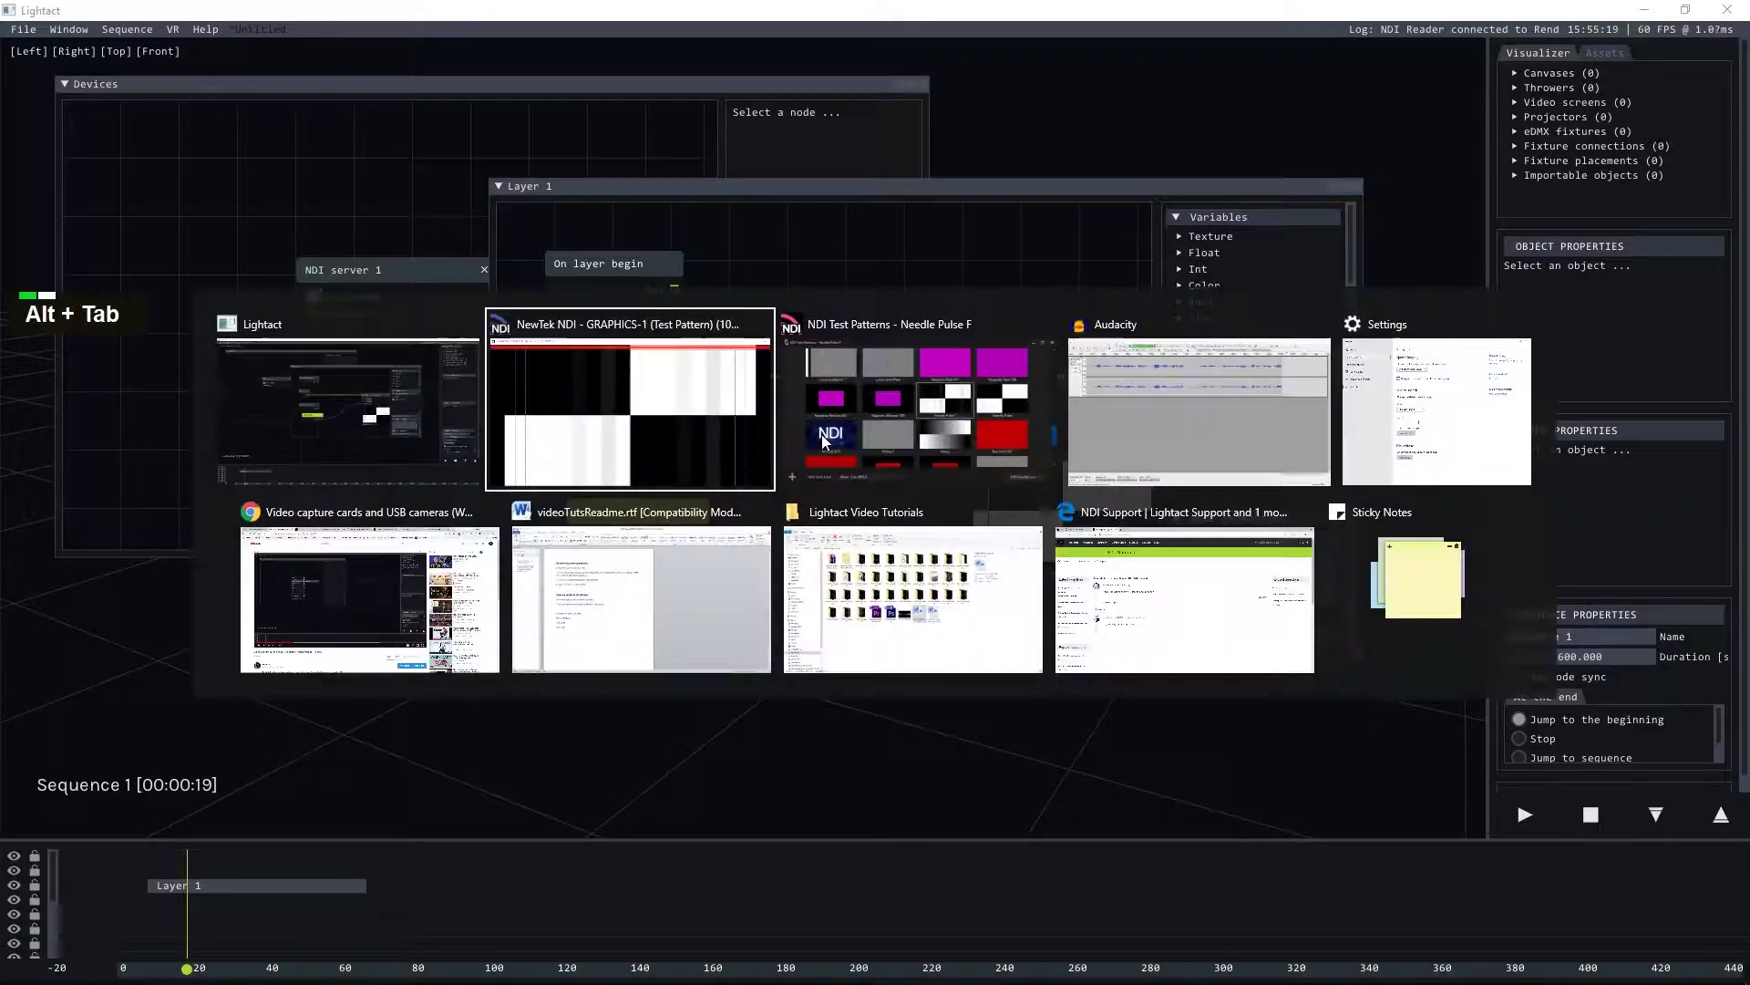
key("alt+Tab")
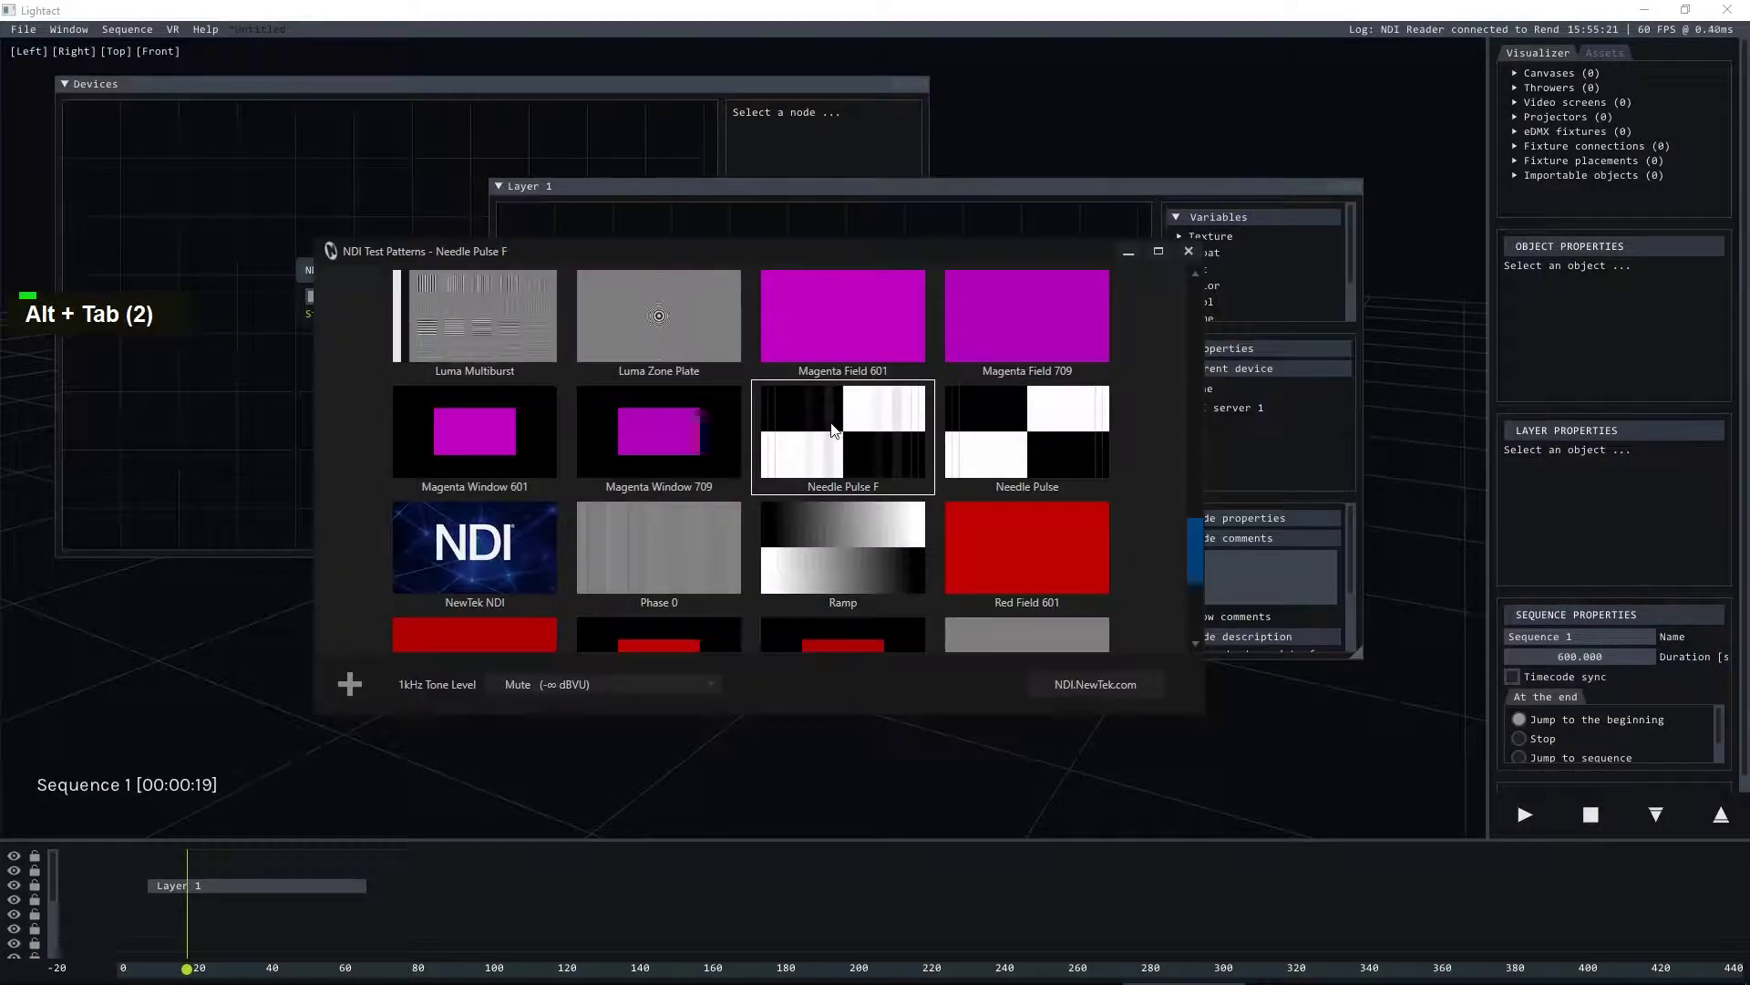
left_click(471, 552)
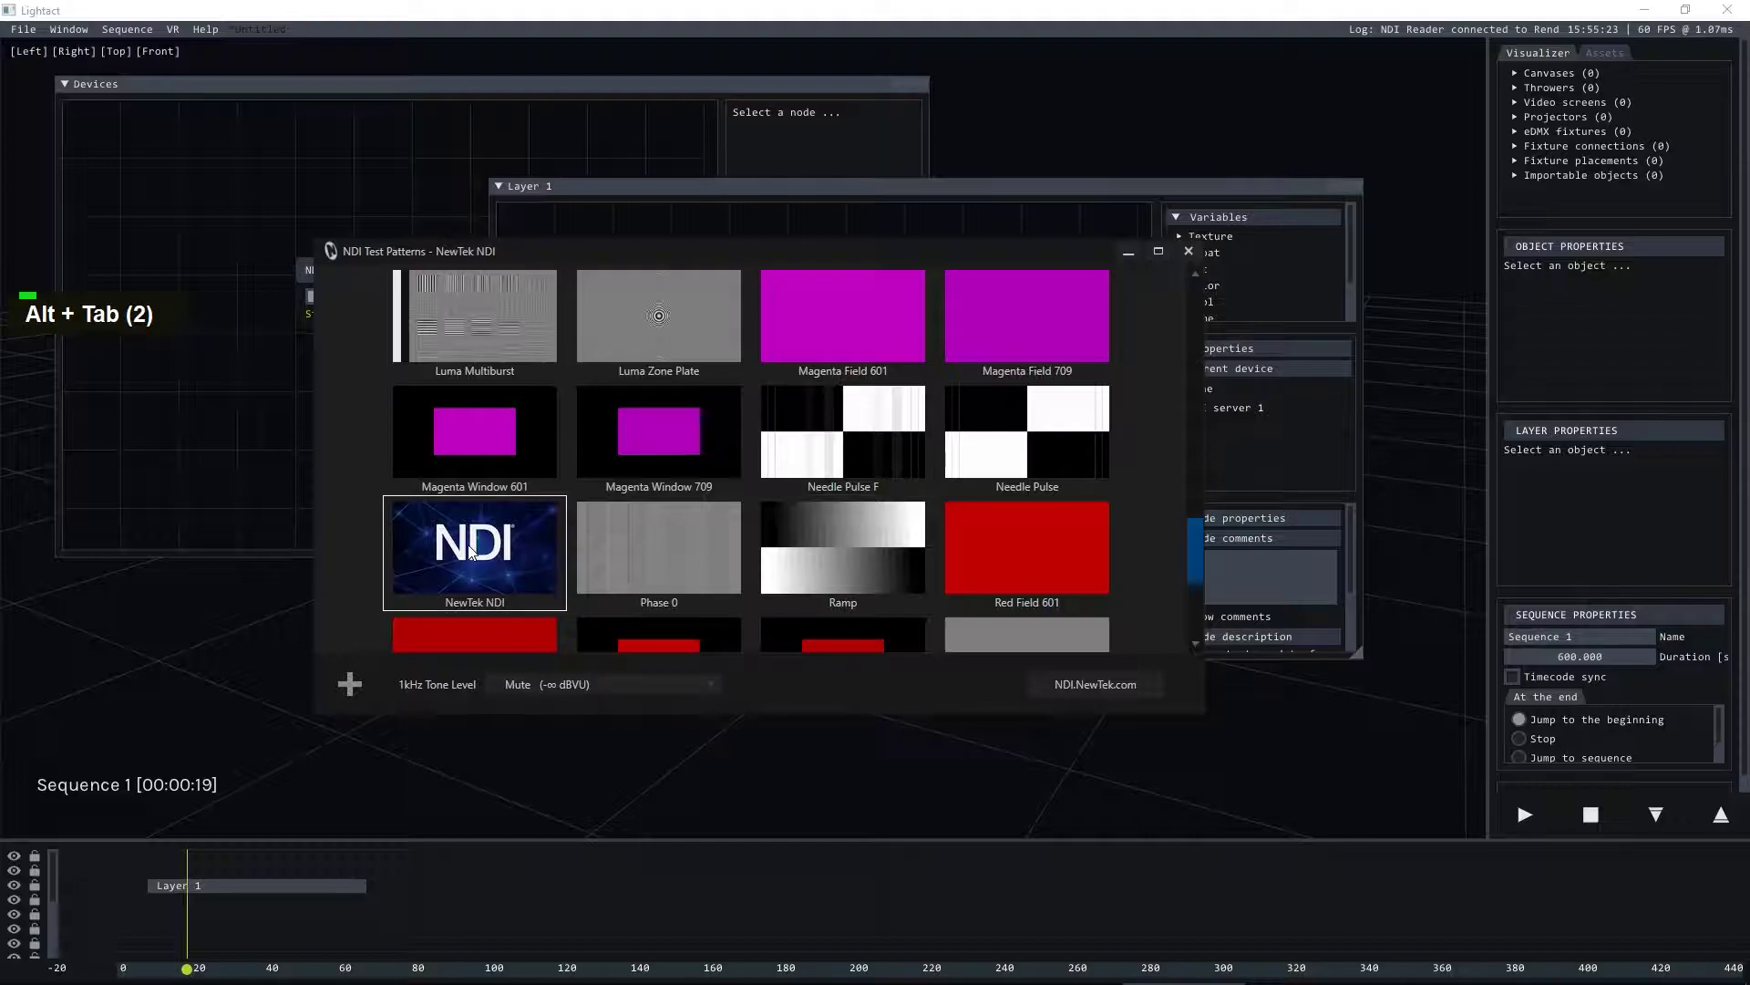
left_click(691, 179)
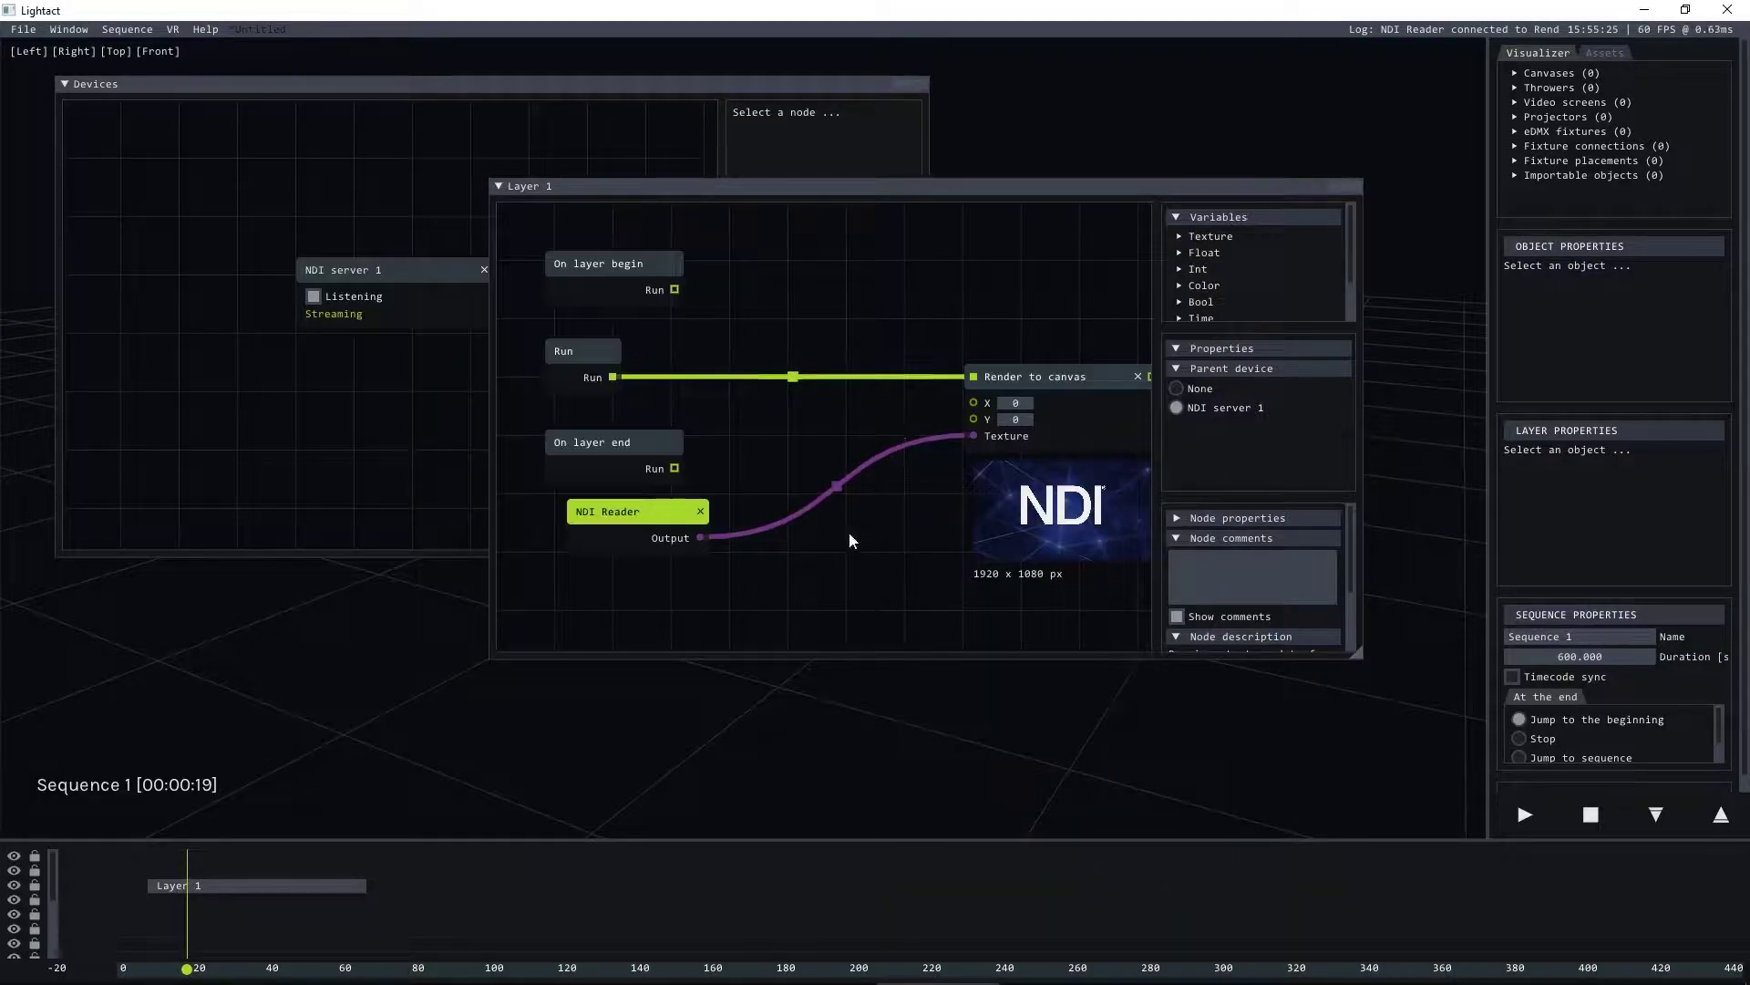
Step: Add a Color sine node in the empty area below the existing layer nodes
left_click(898, 320)
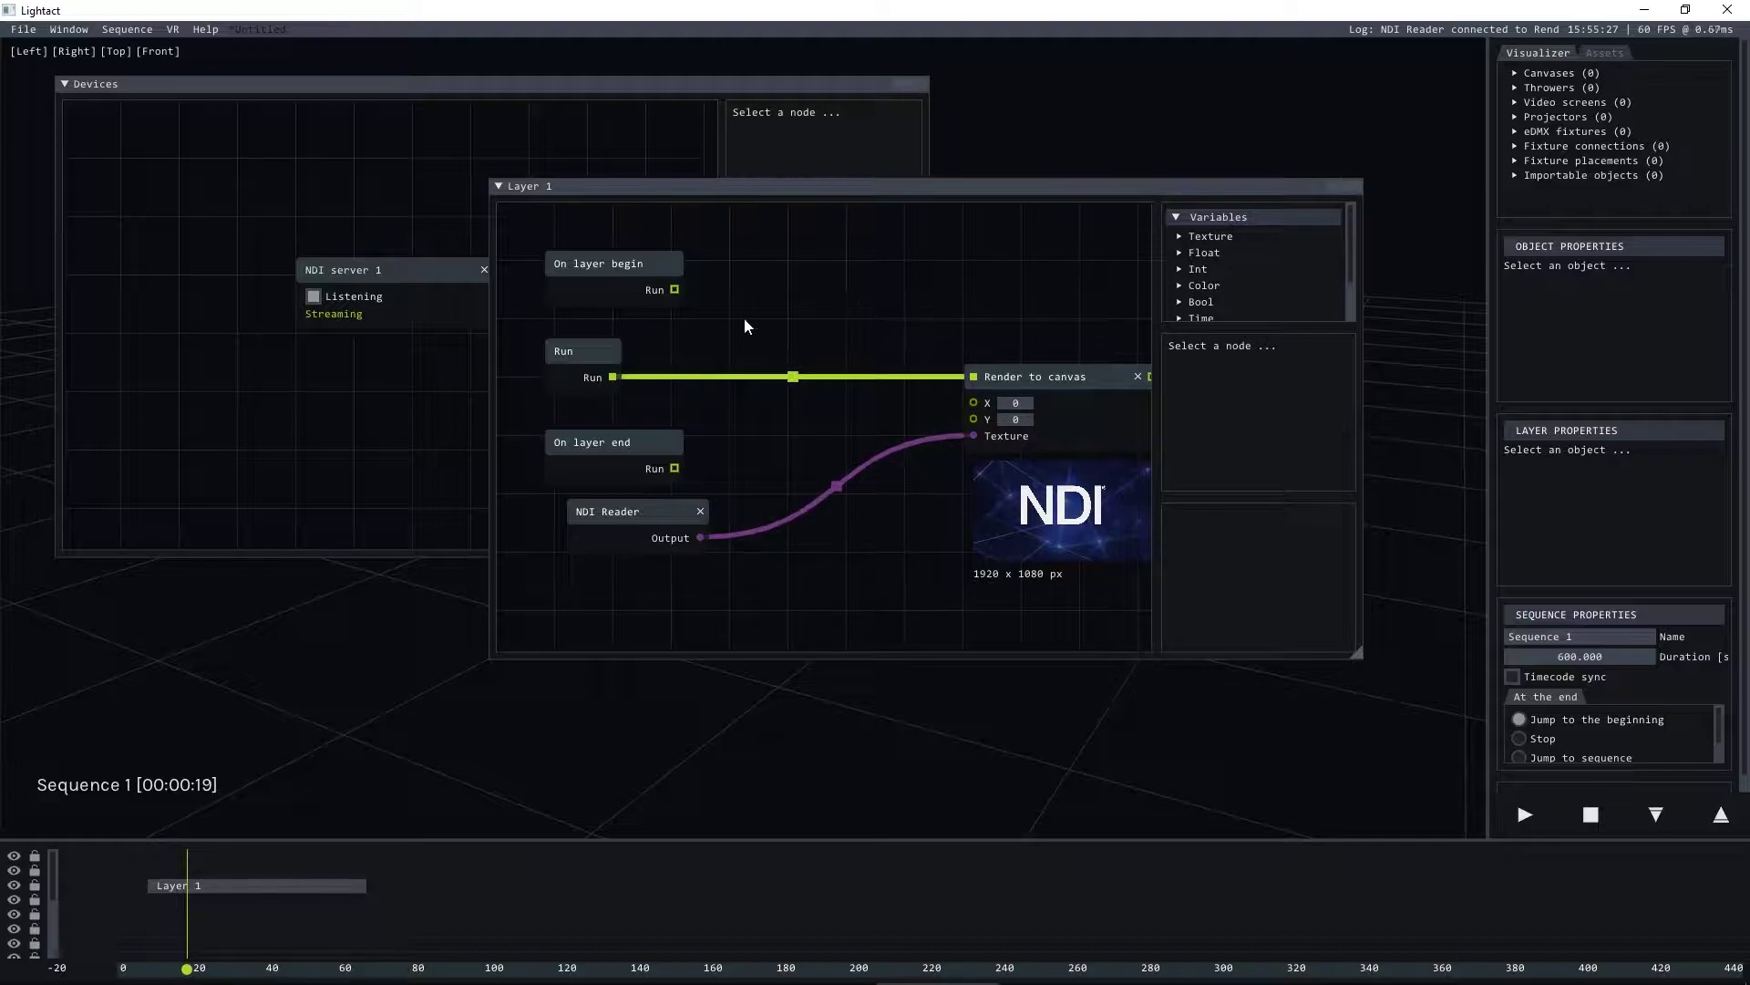
scroll(547, 341, "down", 3)
scroll(823, 396, "up", 2)
scroll(730, 414, "down", 3)
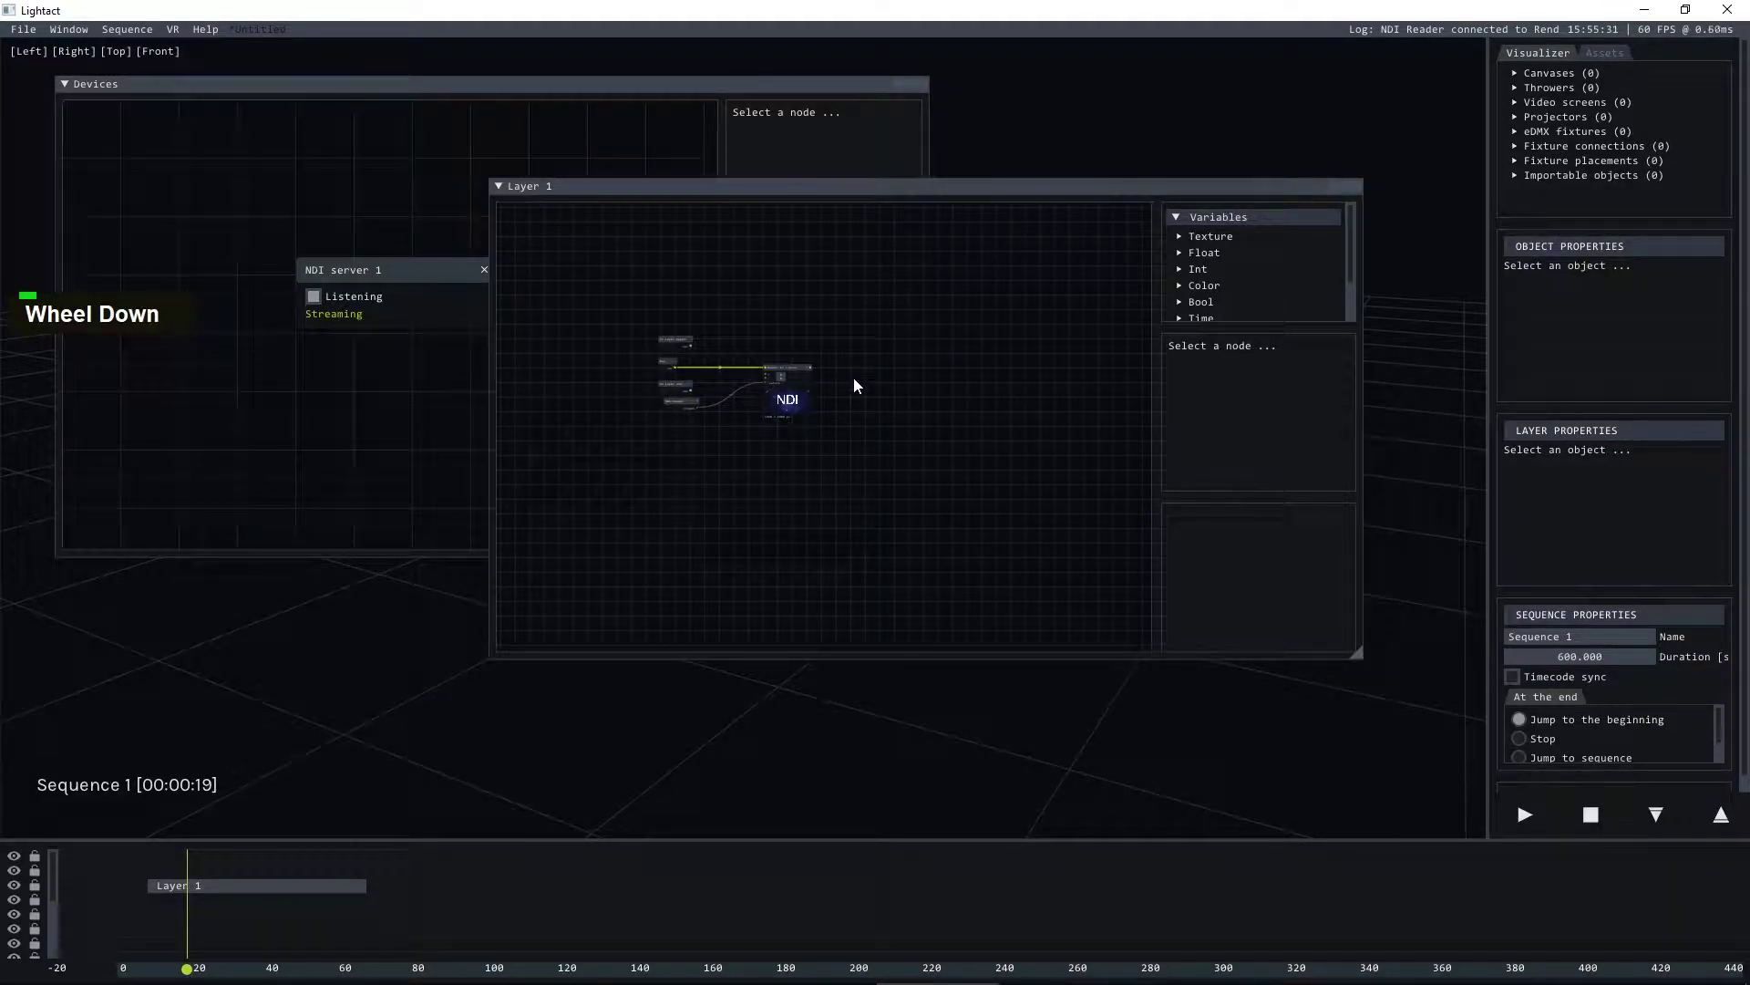
right_click(748, 470)
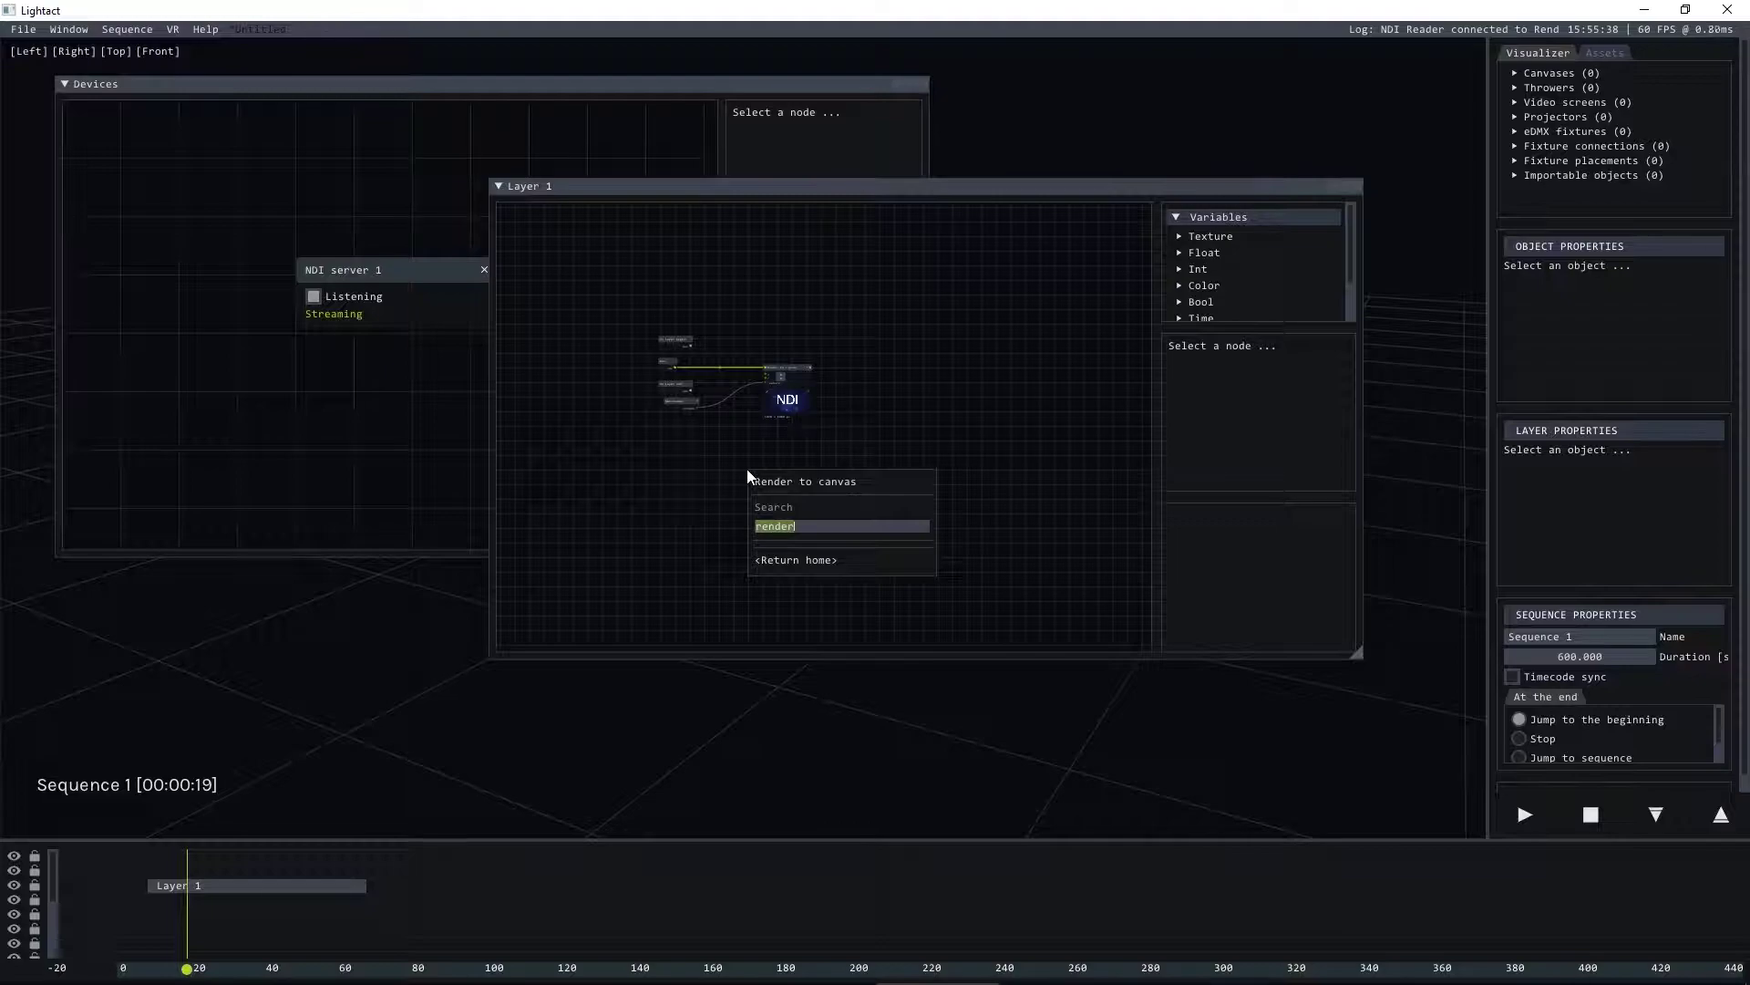
type("color s")
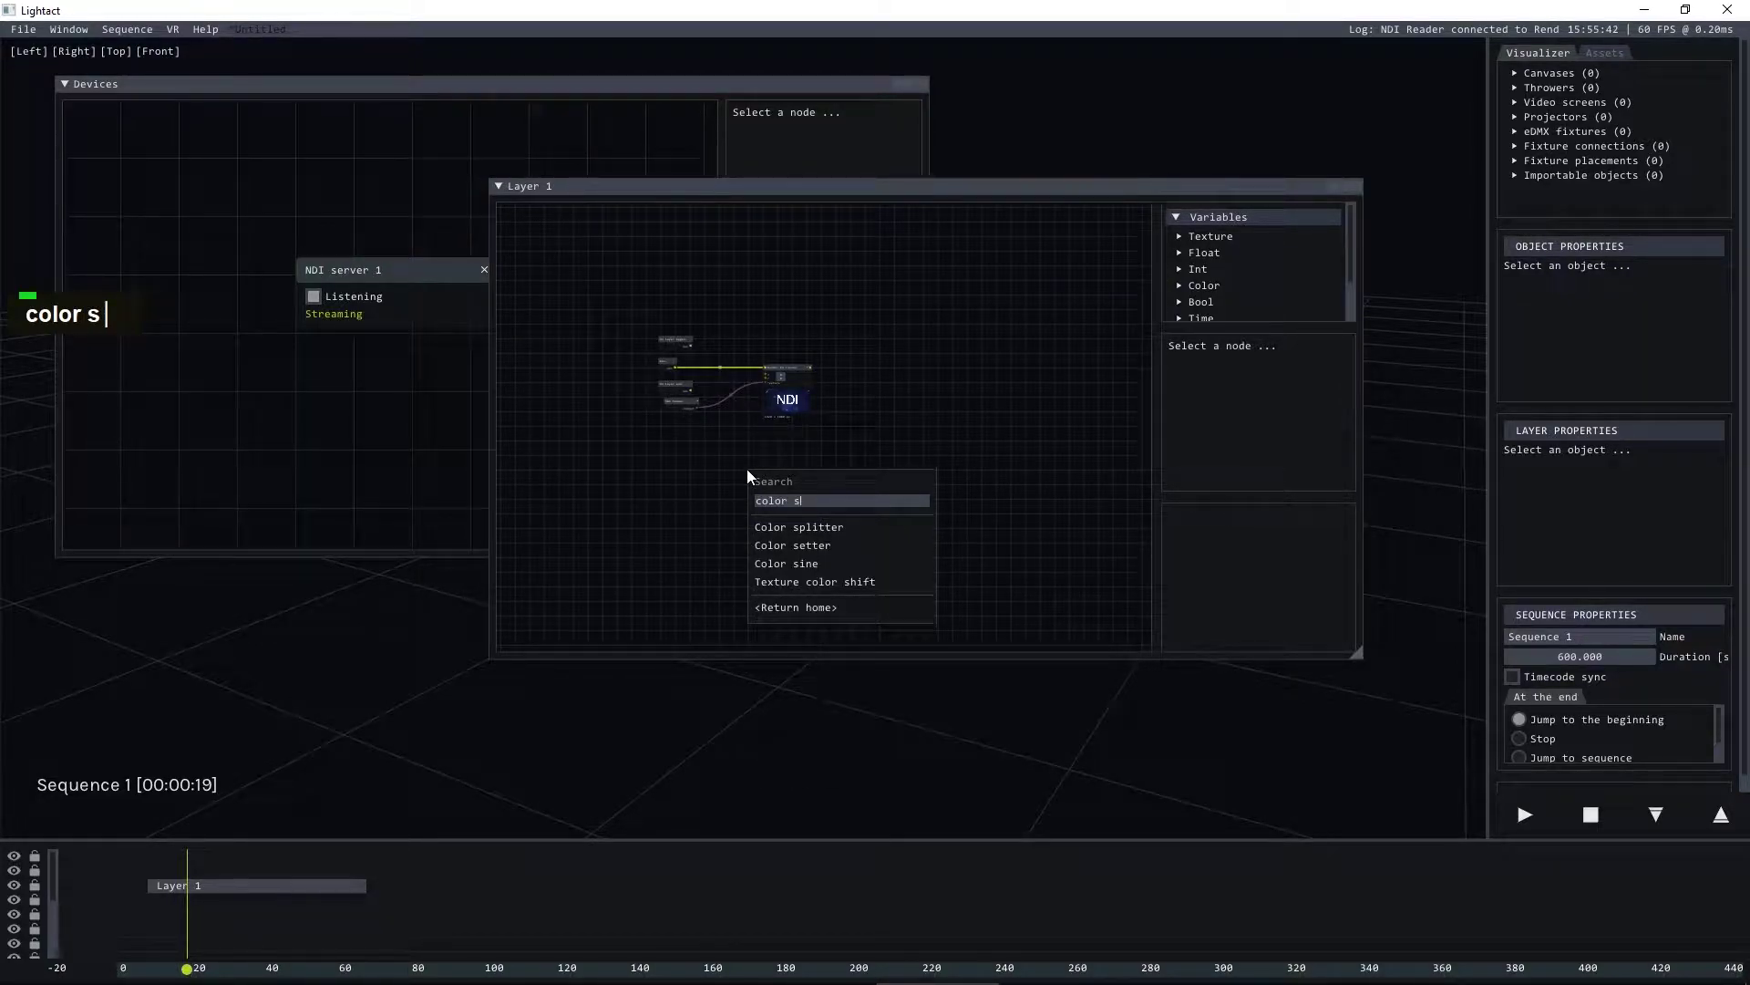
left_click(810, 564)
Step: Set the Color sine node's resolution to 1920 by 1080
scroll(779, 458, "up", 3)
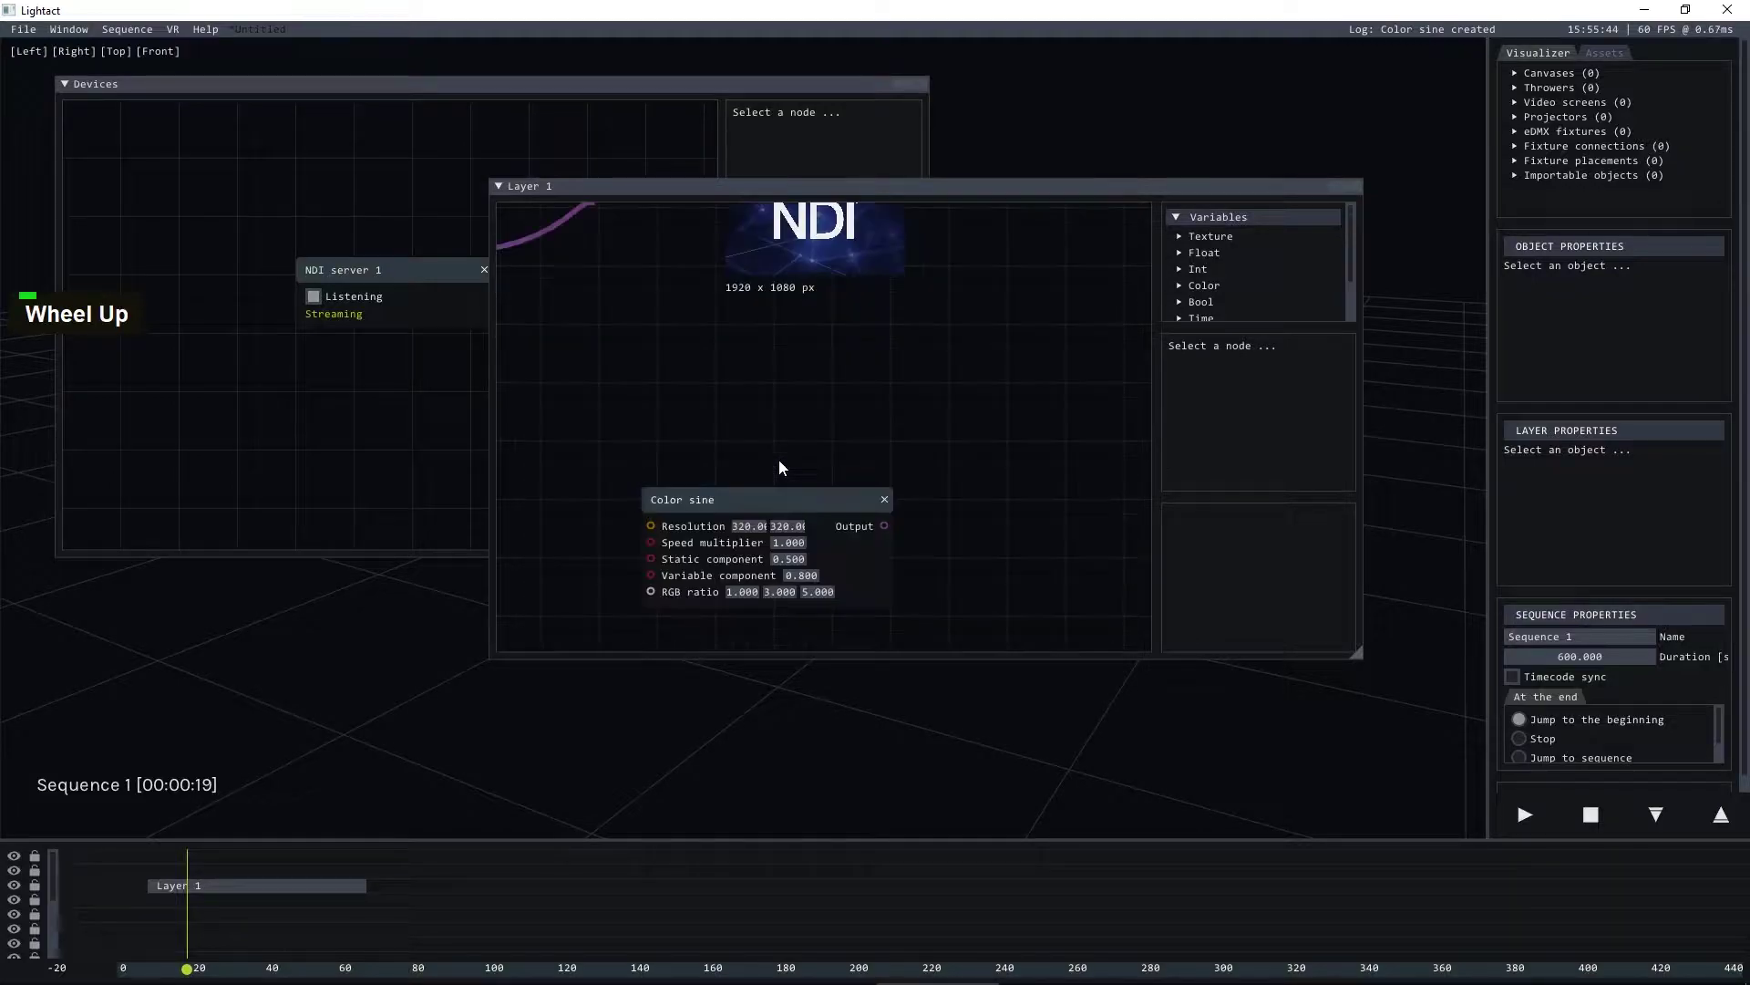
double_click(755, 526)
type("1920")
key("Tab")
type("1080")
Step: Add an NDI Sender node, run it after Render to canvas and feed the Color sine output into its Texture input
scroll(633, 500, "down", 2)
scroll(633, 497, "down", 2)
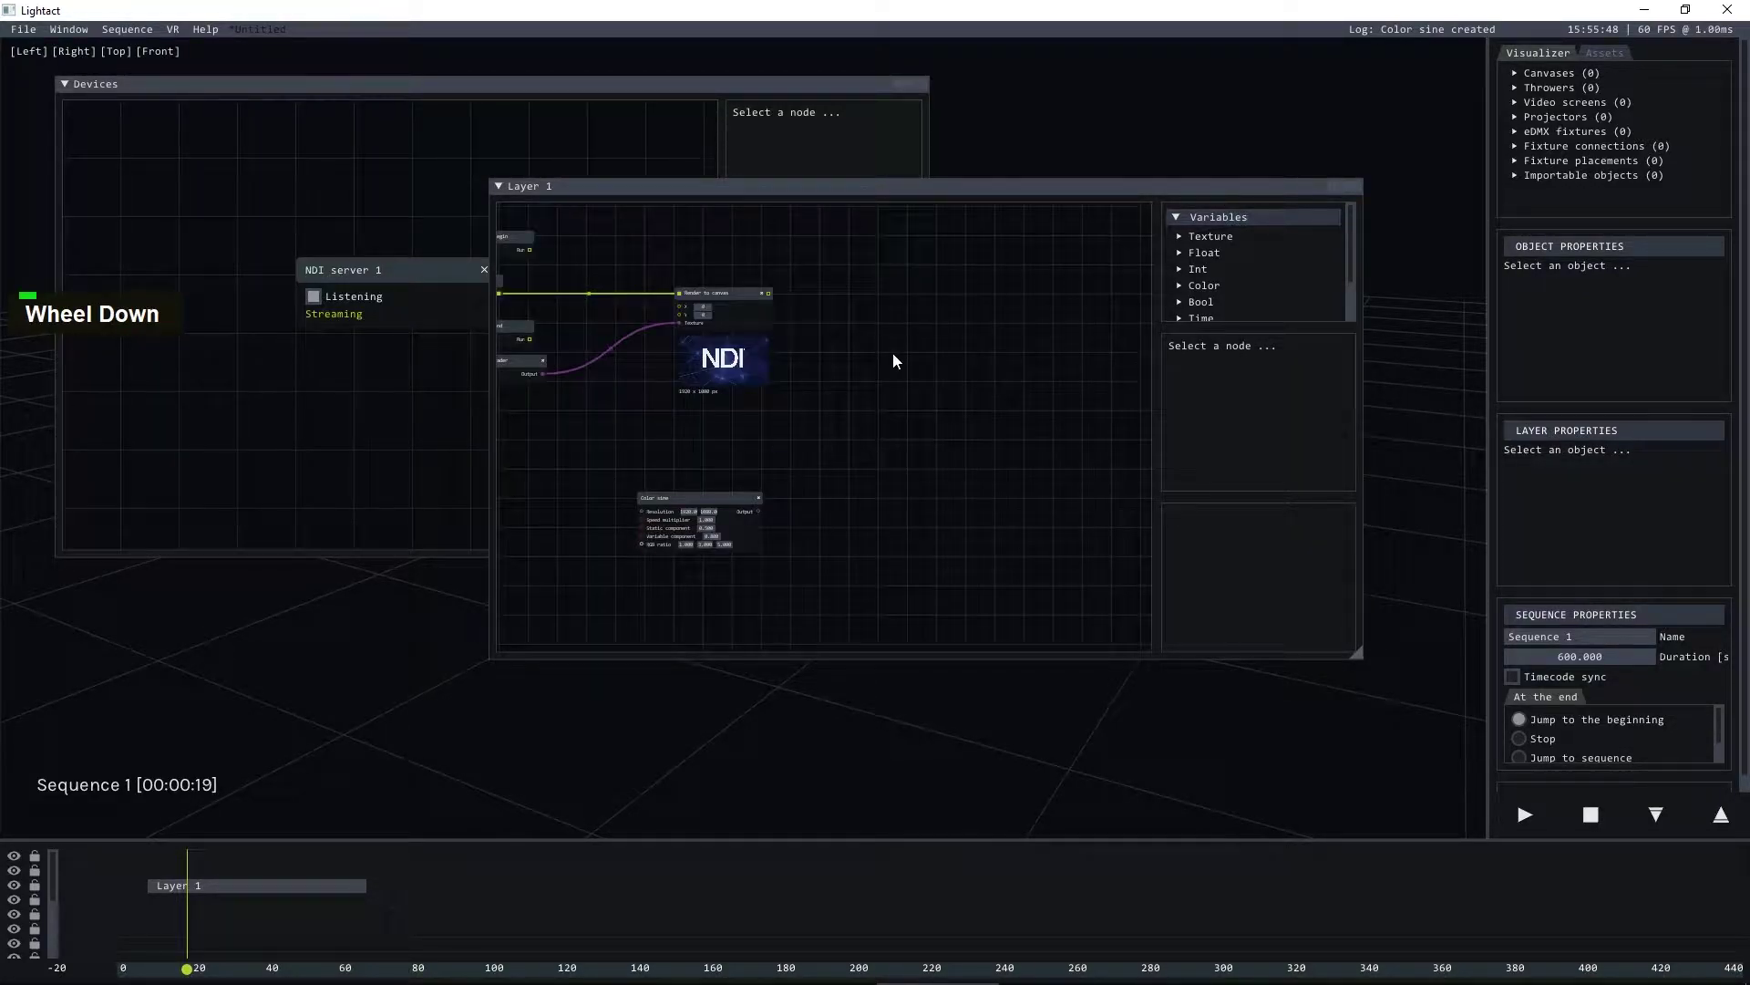
right_click(894, 353)
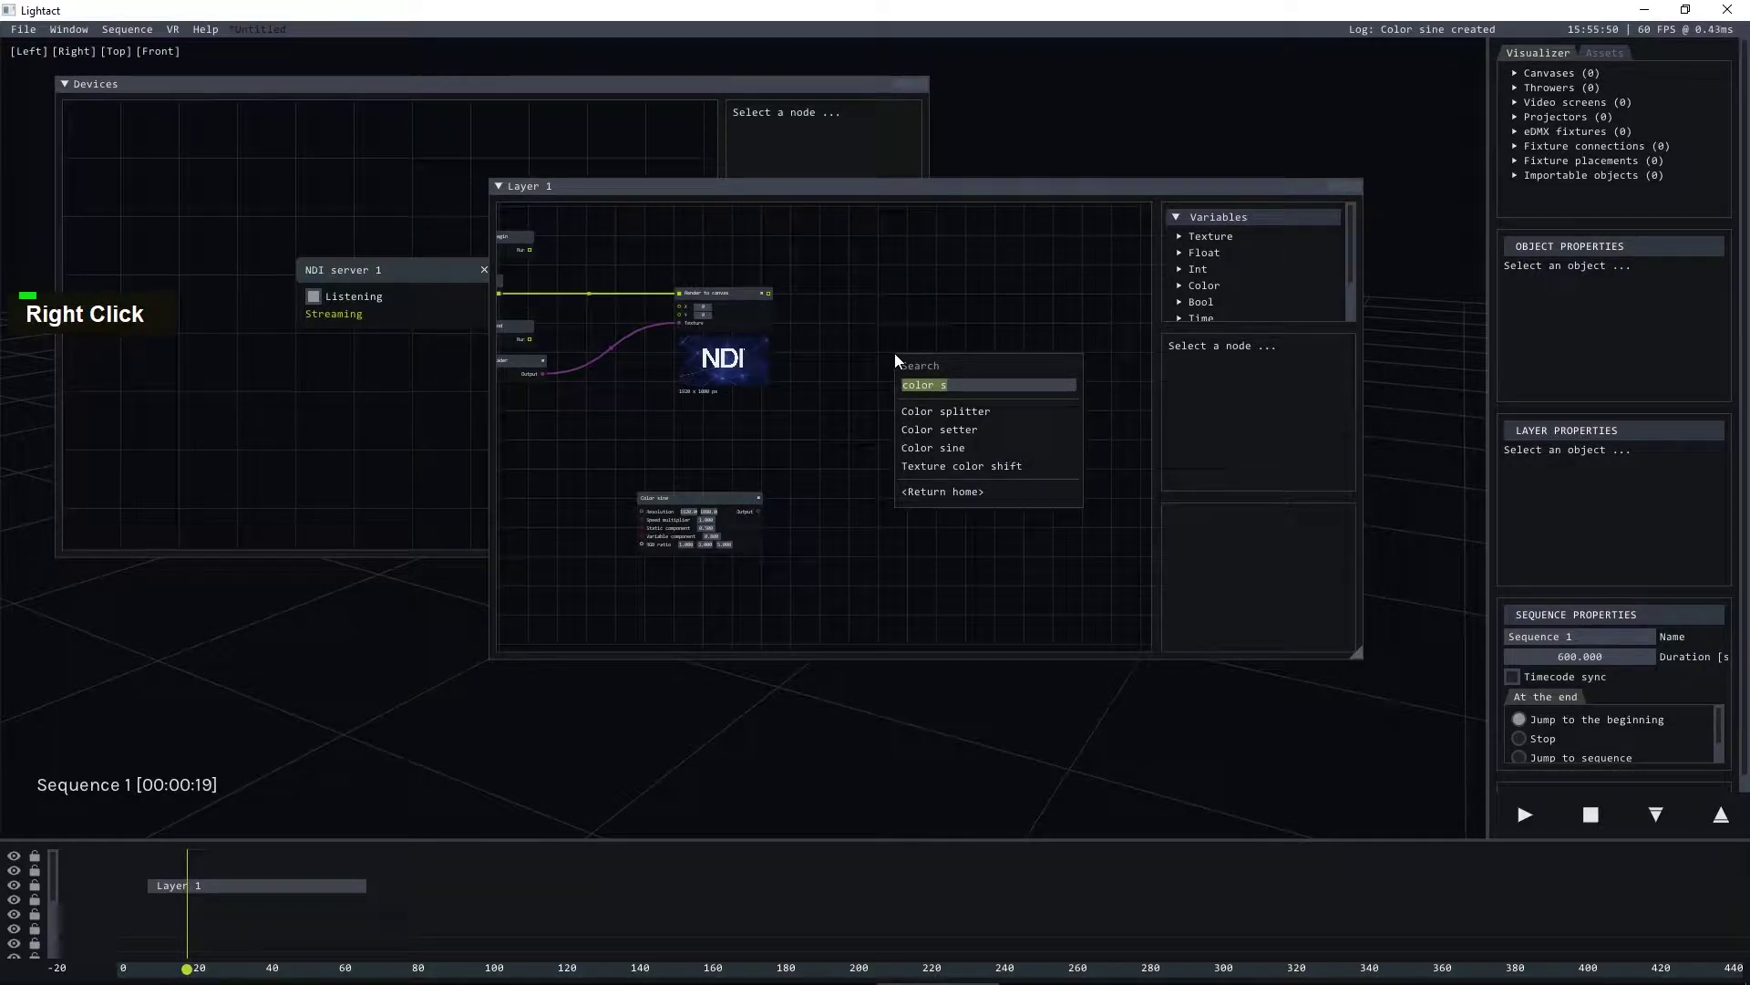
type("ndi se")
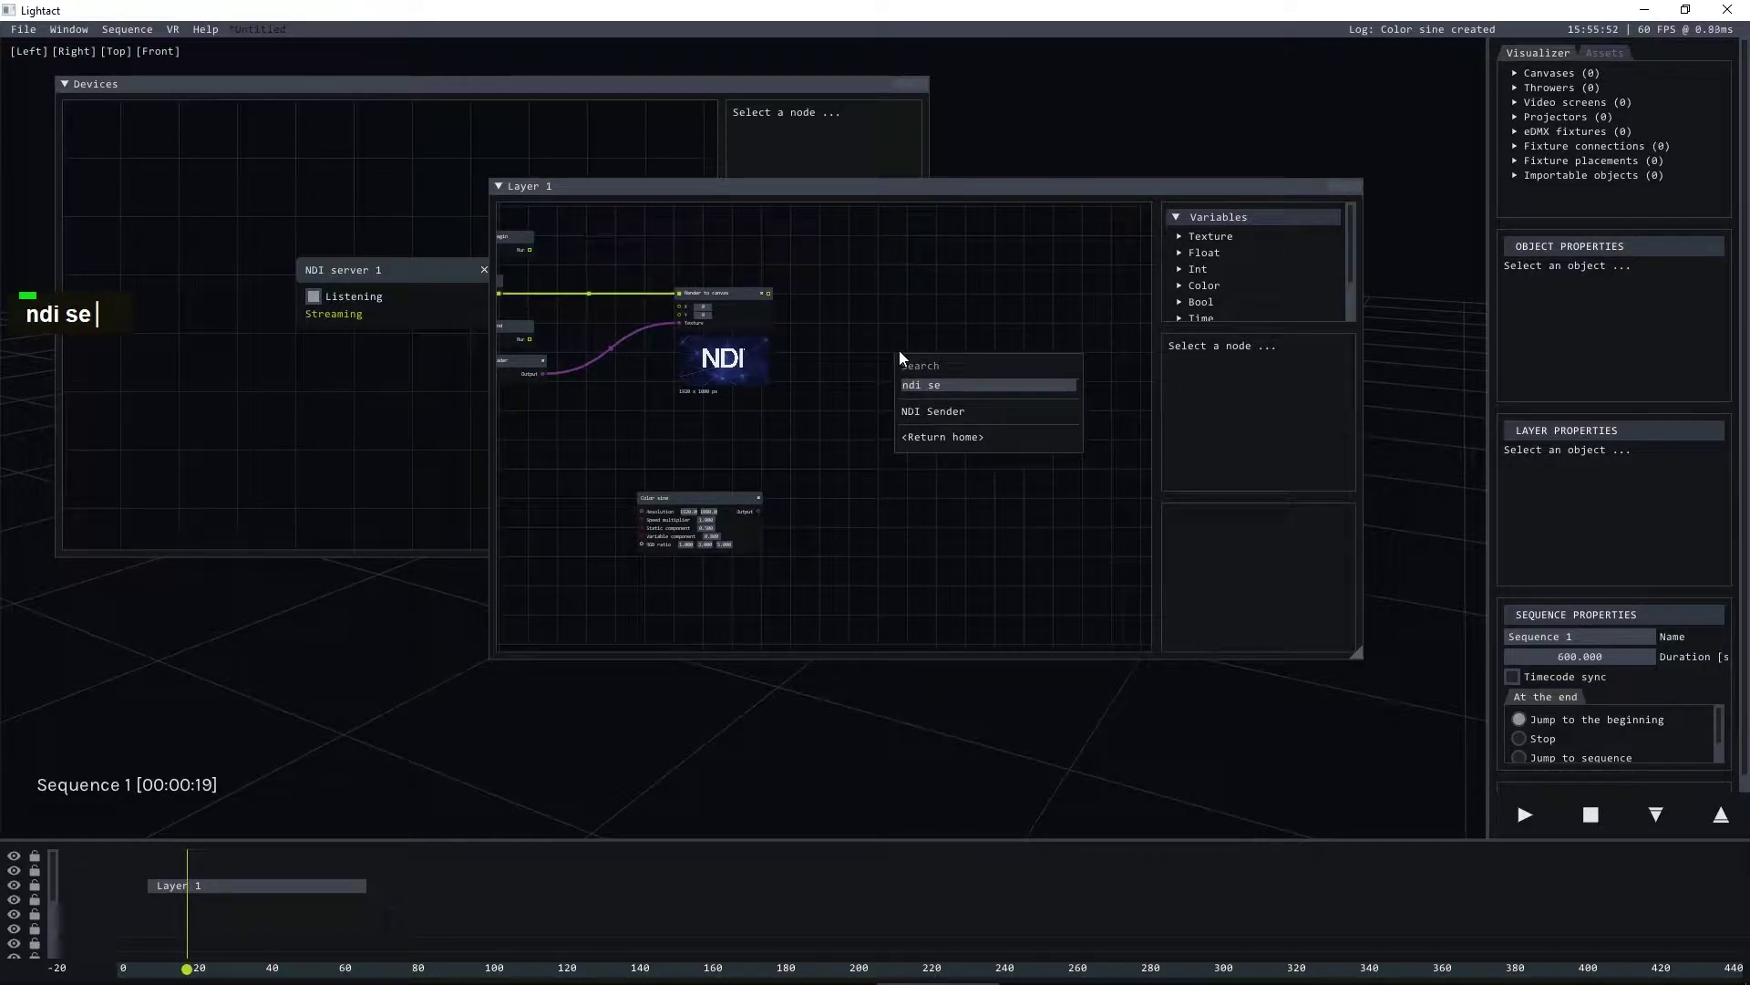
left_click(959, 412)
left_click_drag(770, 295, 952, 285)
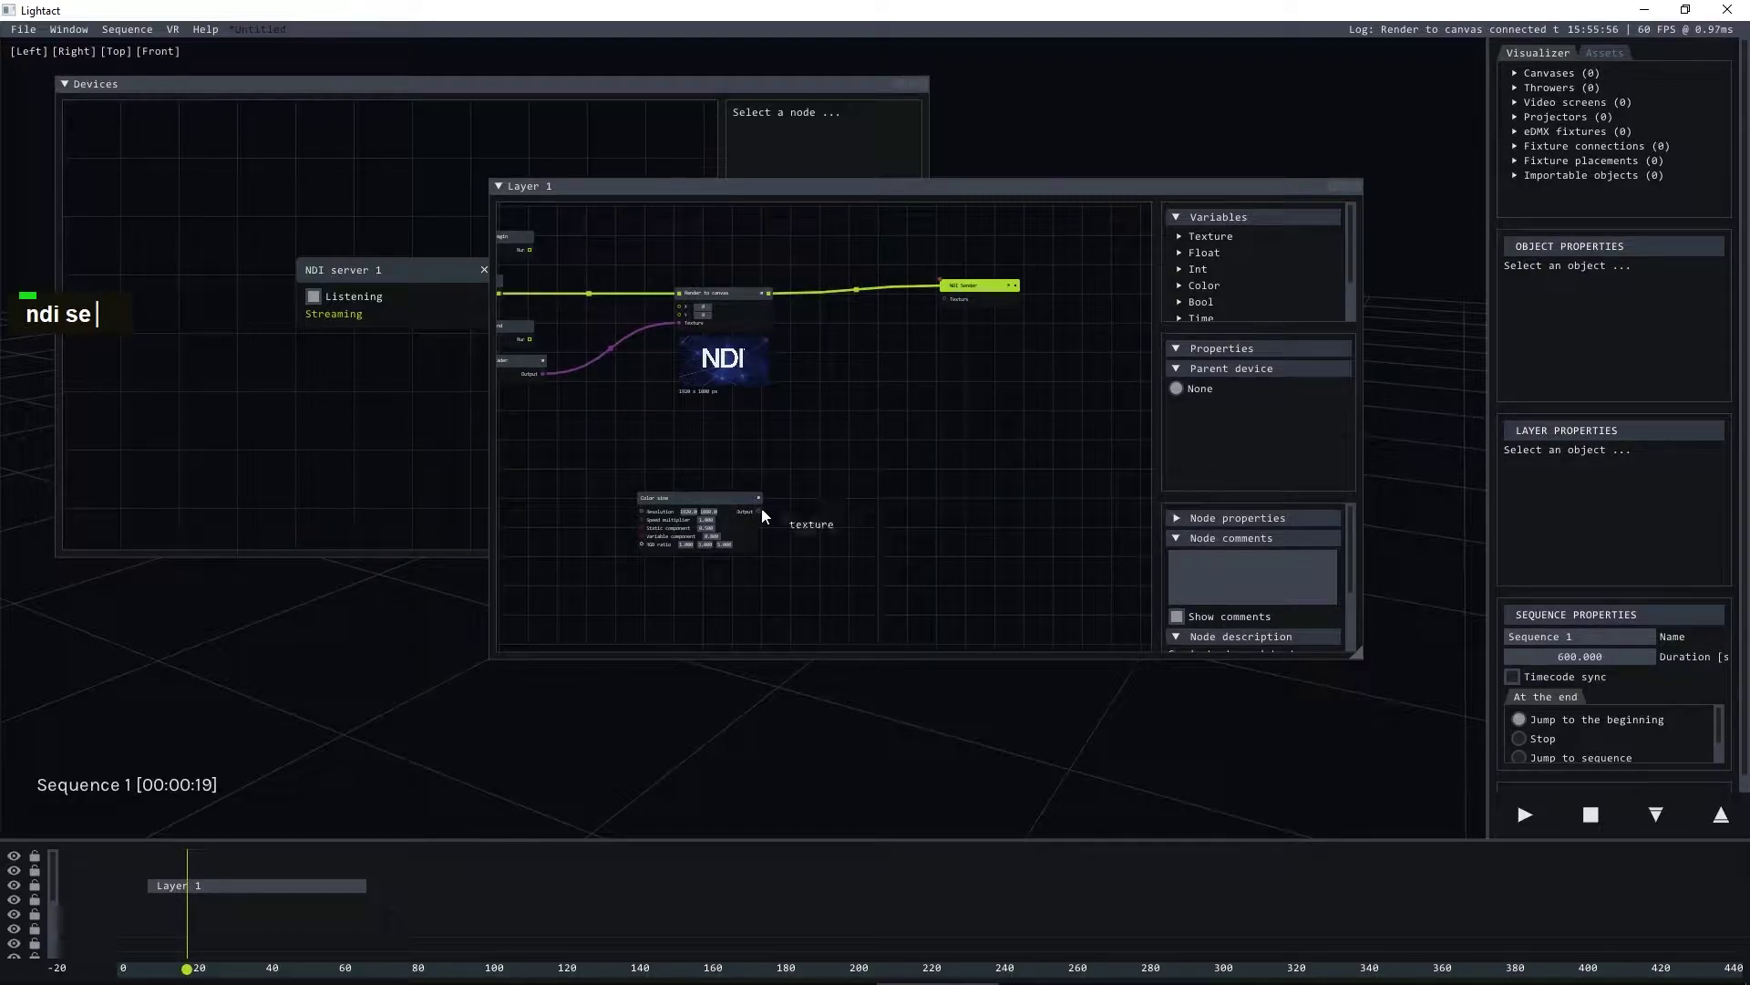
left_click_drag(760, 509, 972, 298)
left_click(972, 427)
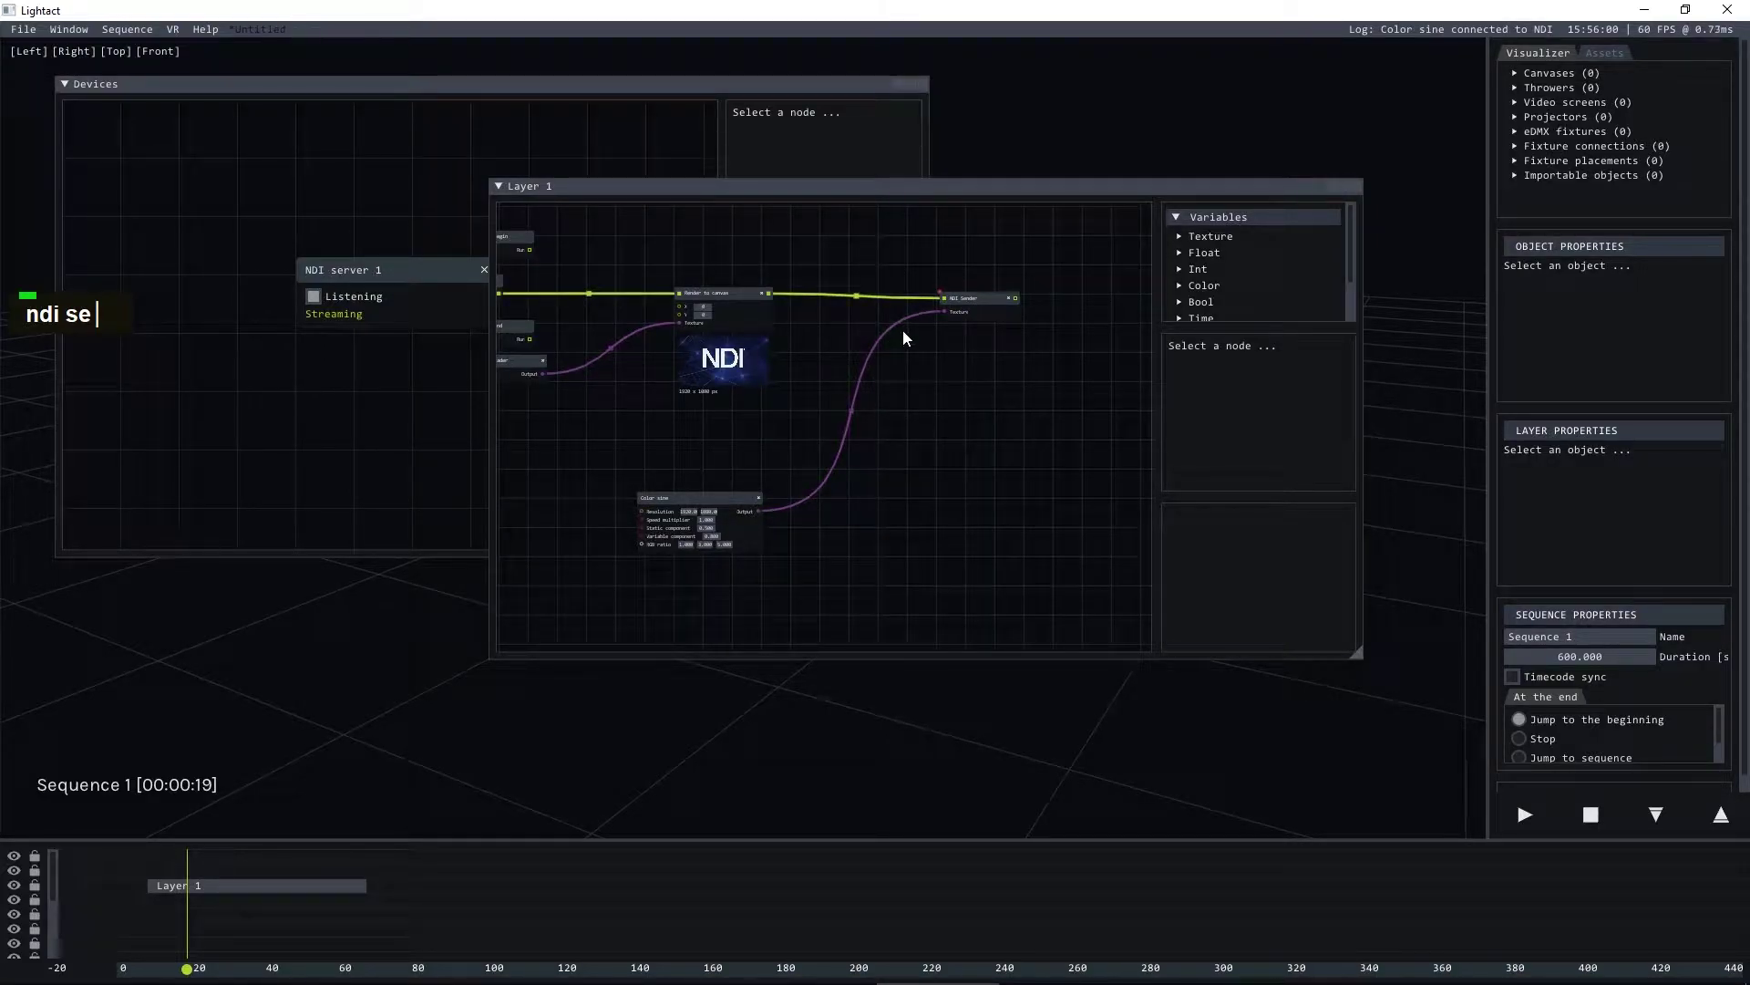
Step: Add an NDI client device below NDI server 1 in the Devices window
right_click(308, 374)
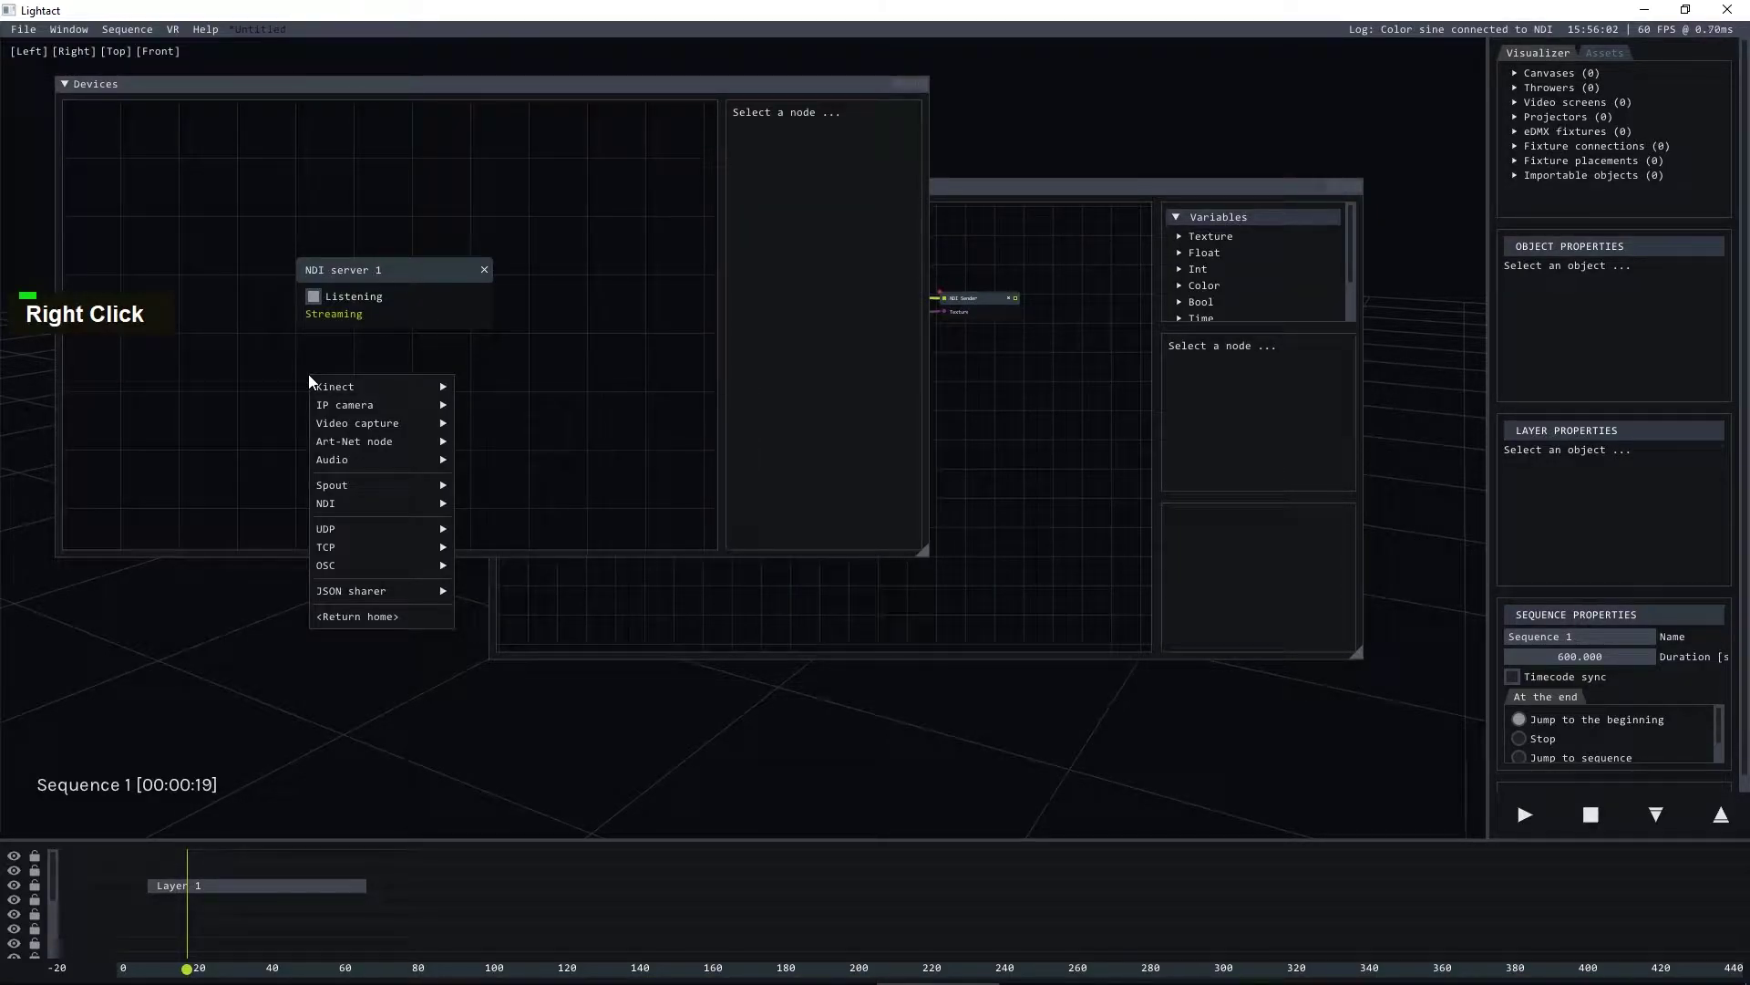
mouse_move(341, 506)
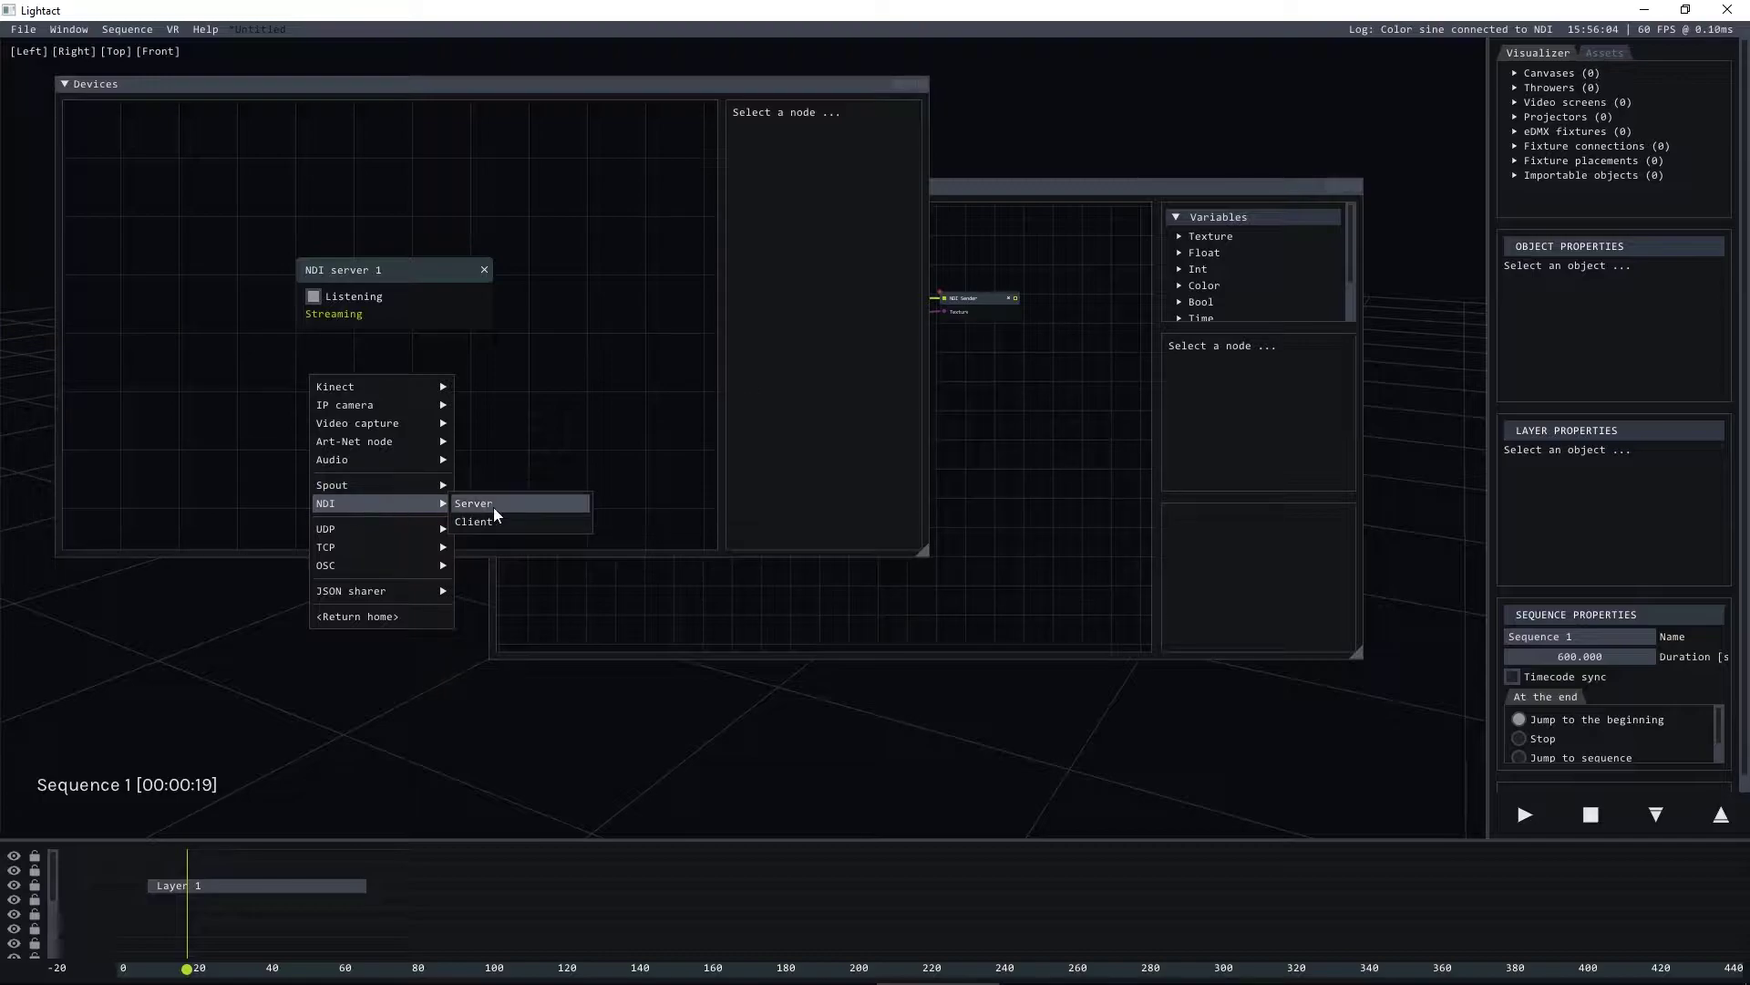
left_click(482, 522)
Step: Set the NDI client's texture width to 1920 and height to 1080, and apply the changes
left_click(420, 376)
double_click(818, 177)
type("1920")
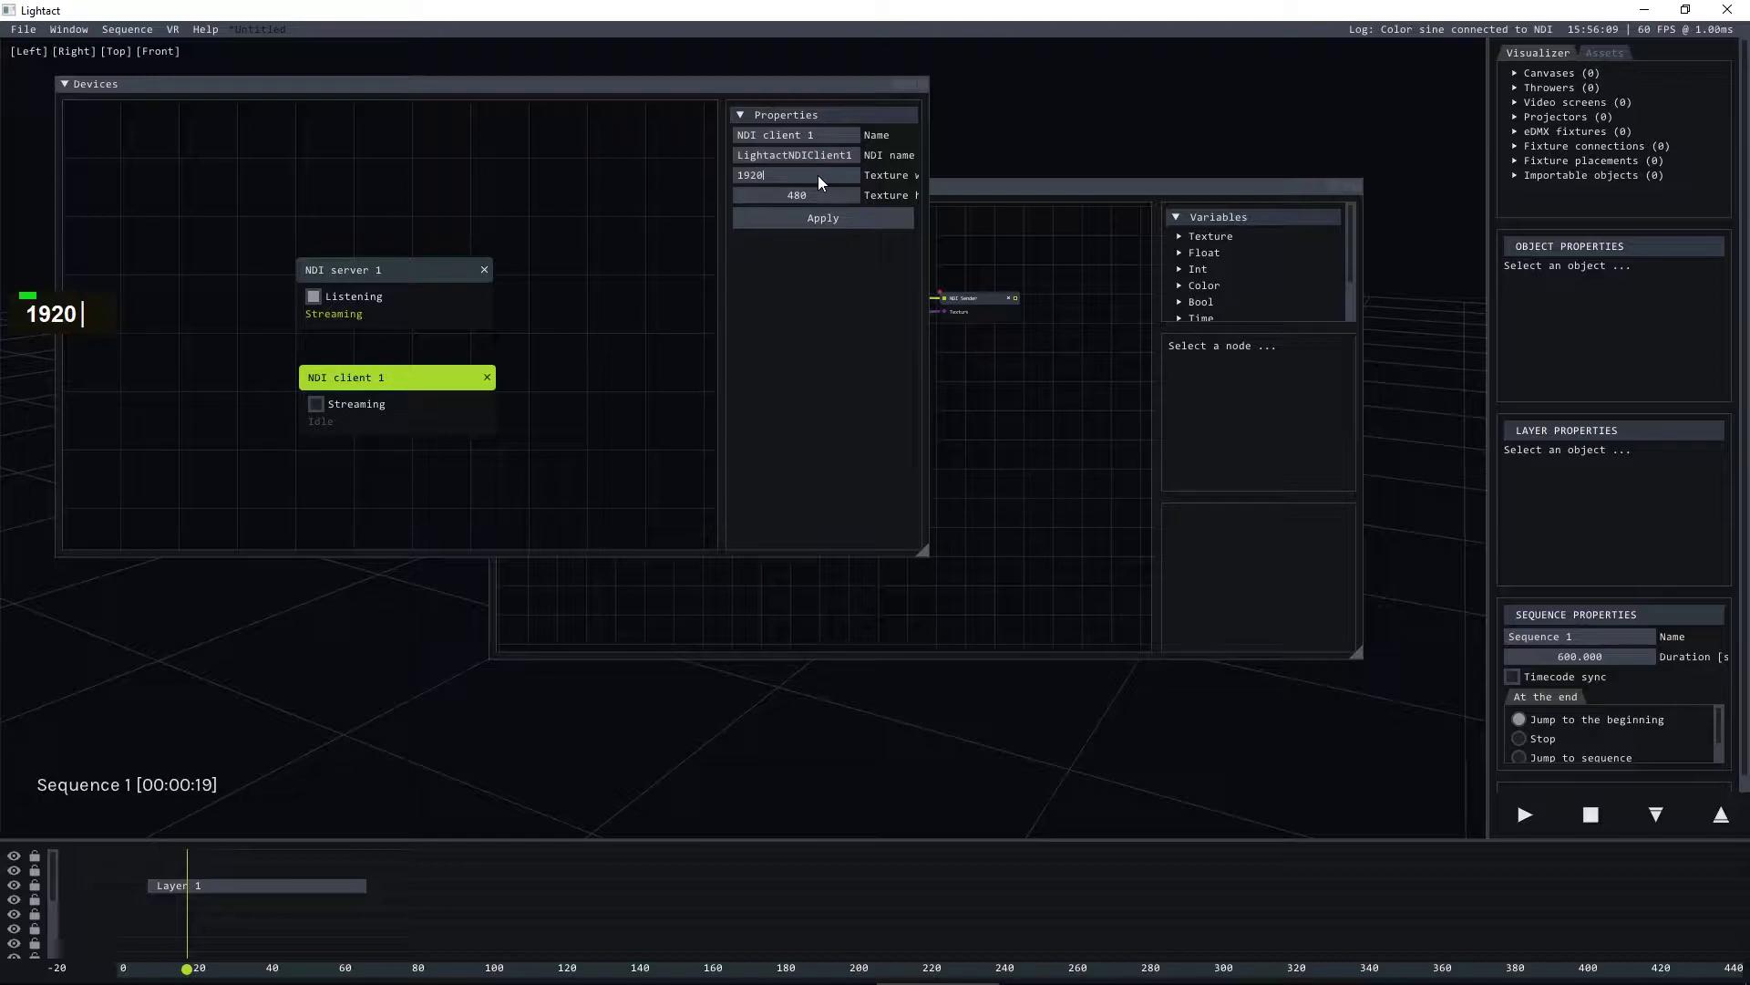
key("Tab")
type("1080")
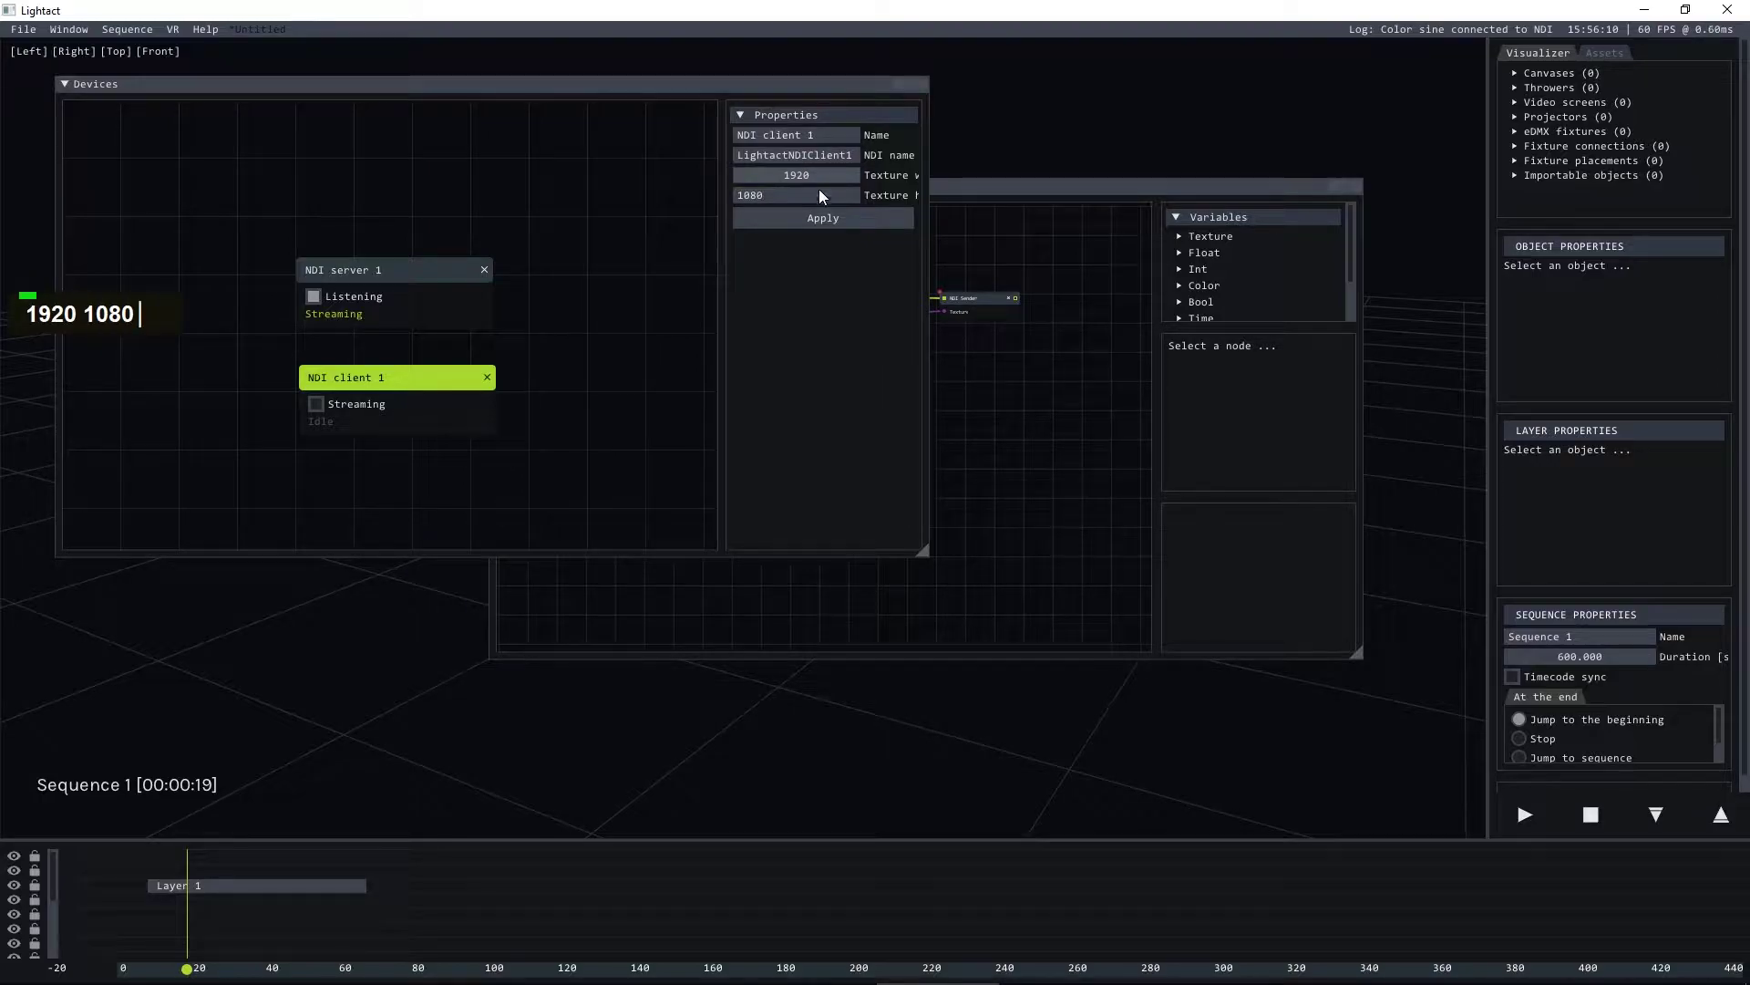
left_click(1111, 364)
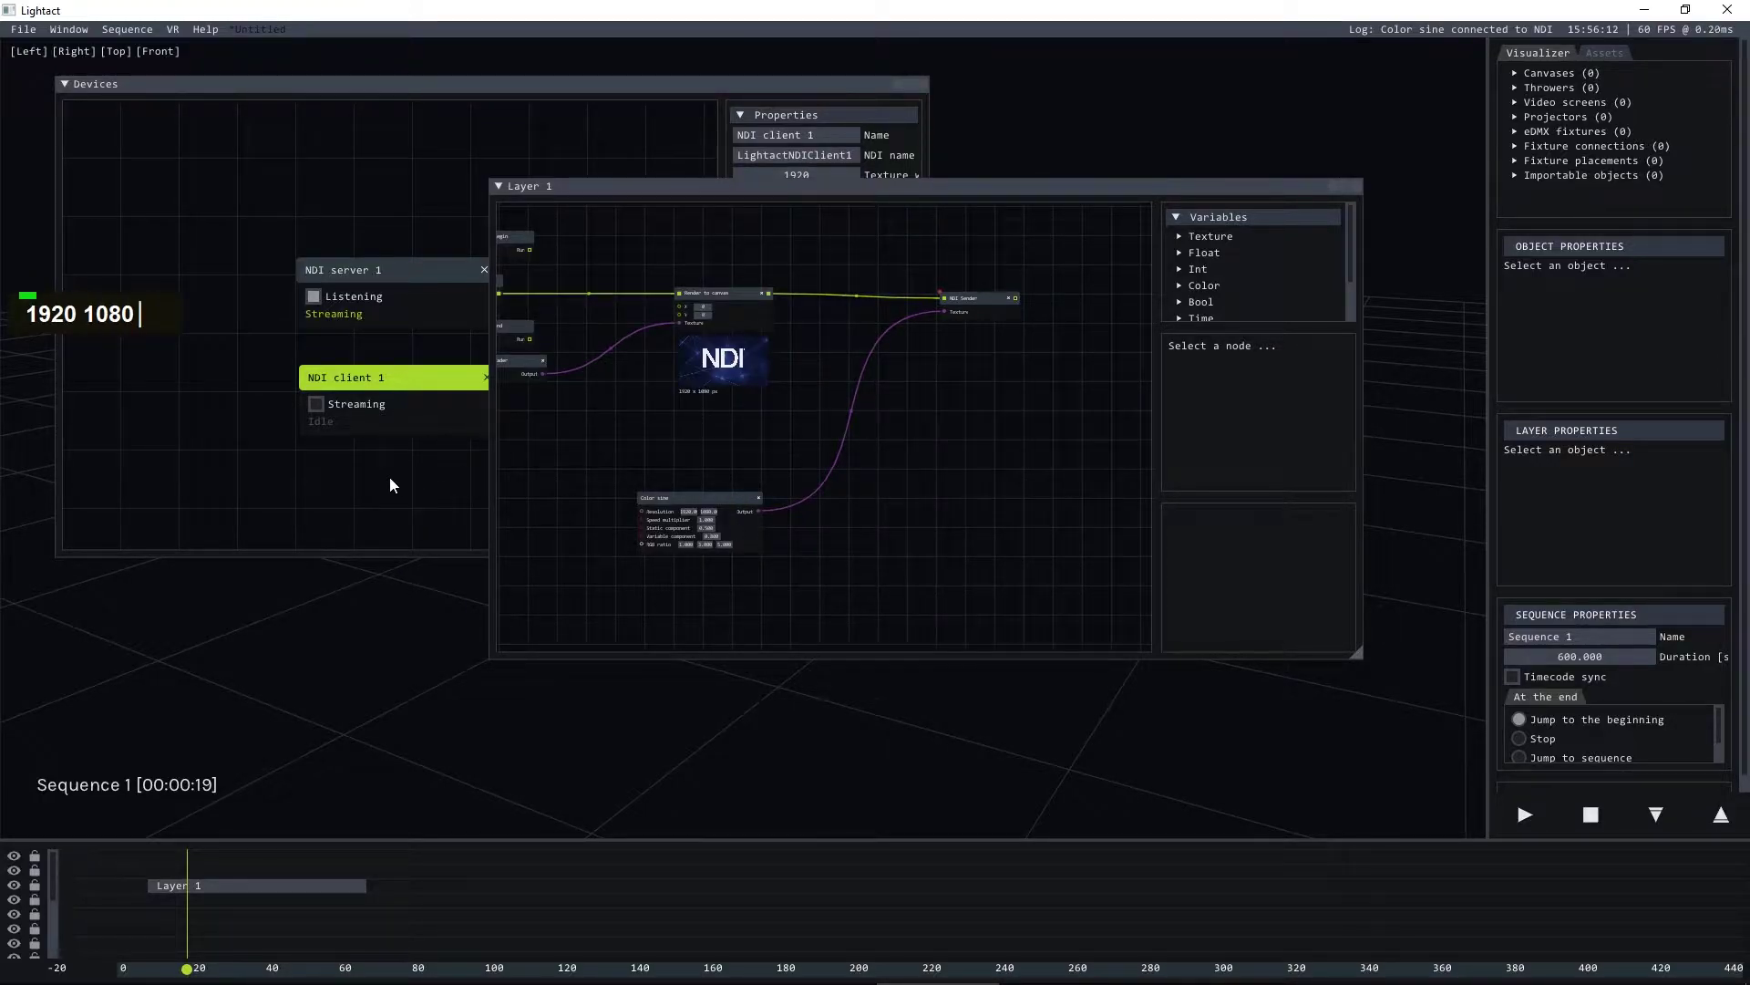
double_click(421, 379)
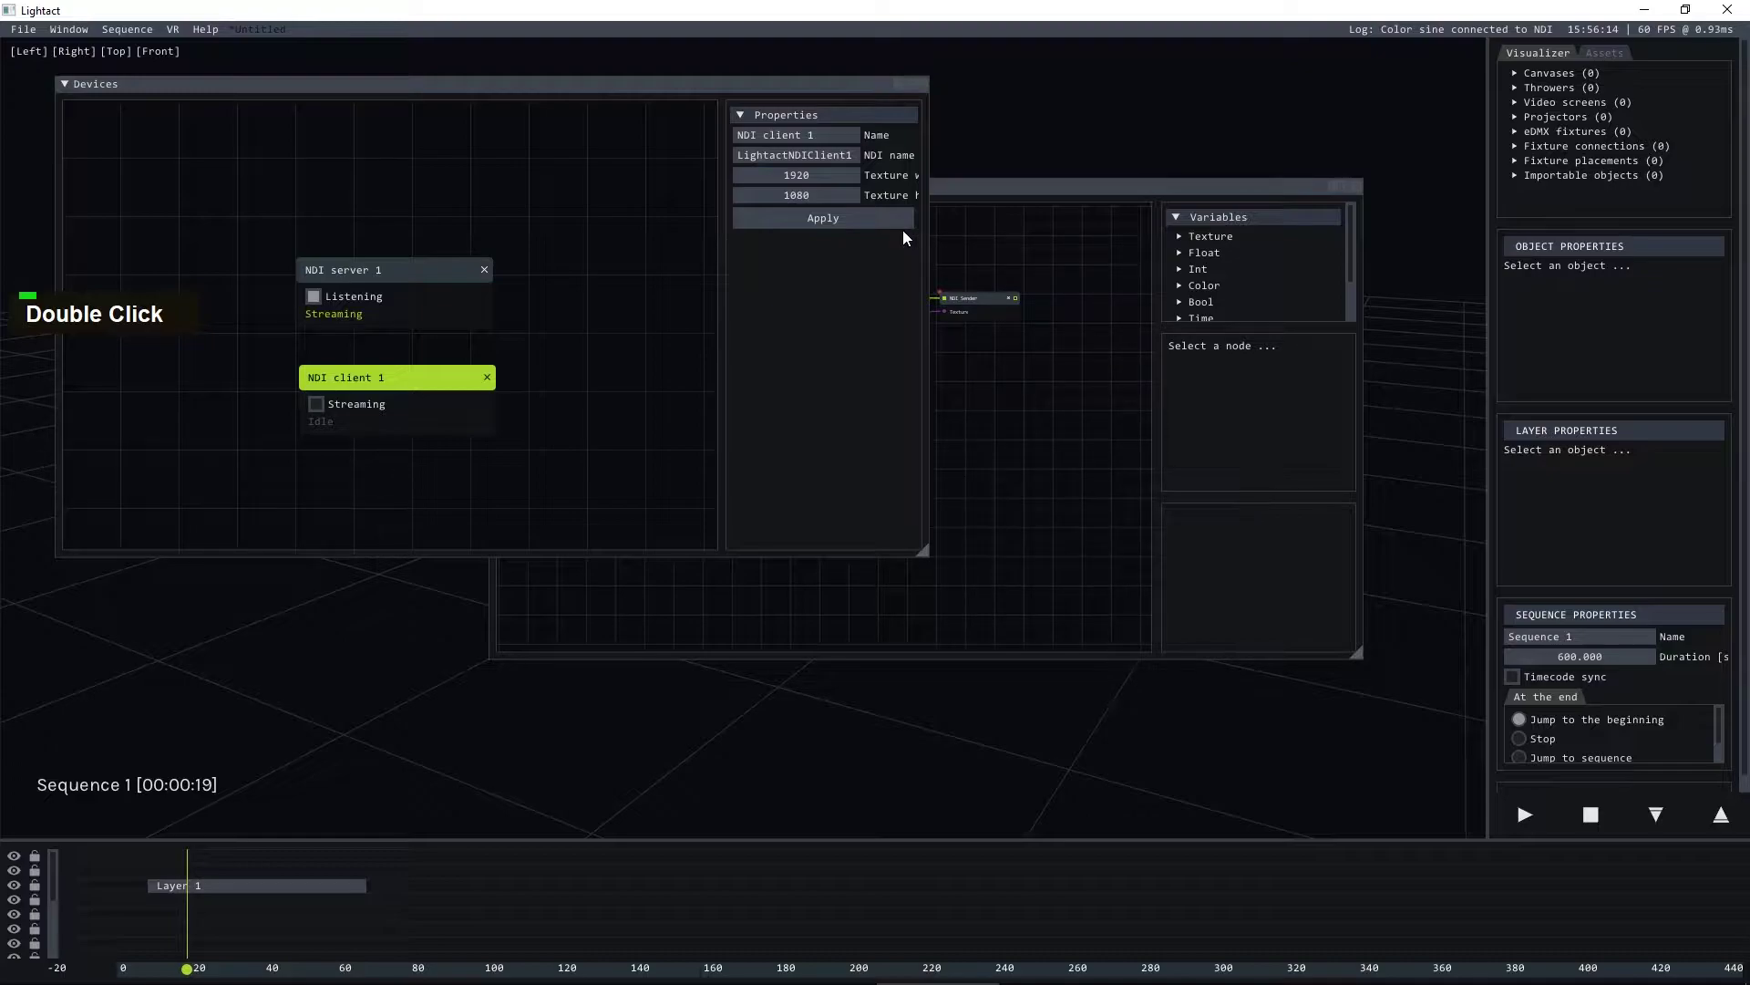
left_click(818, 222)
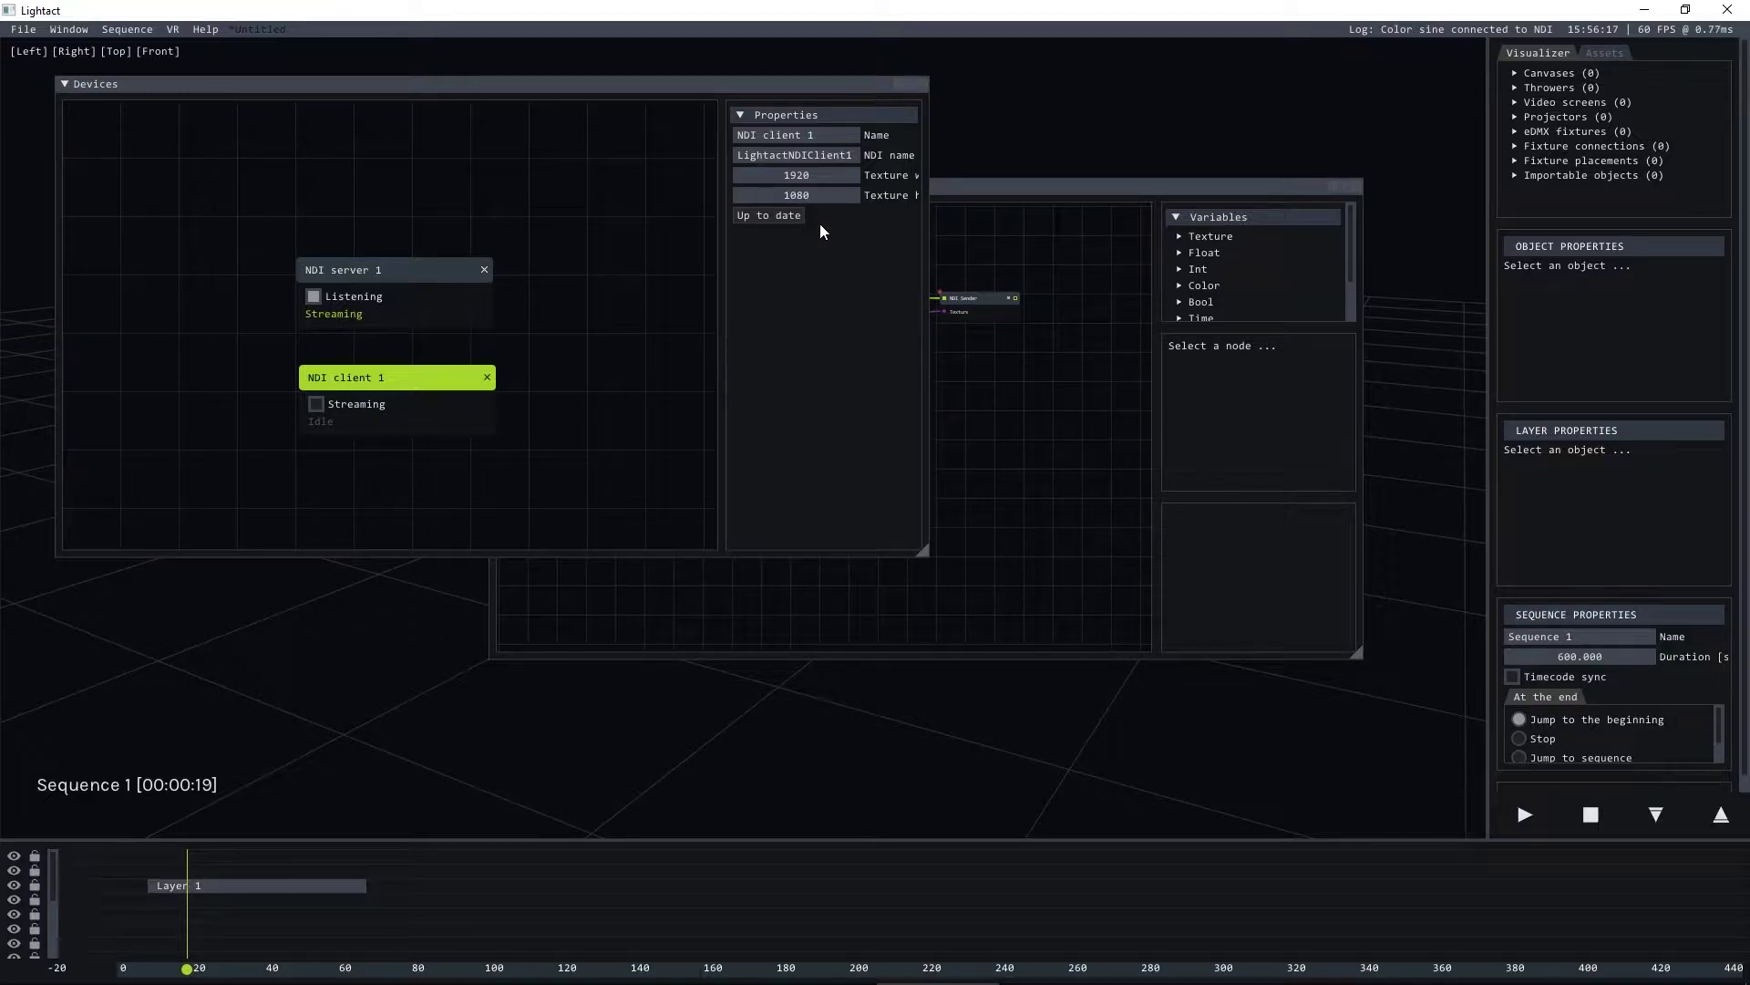
Step: Enable streaming on NDI client 1 and assign it as the parent device of the layer's NDI Sender node
left_click(318, 404)
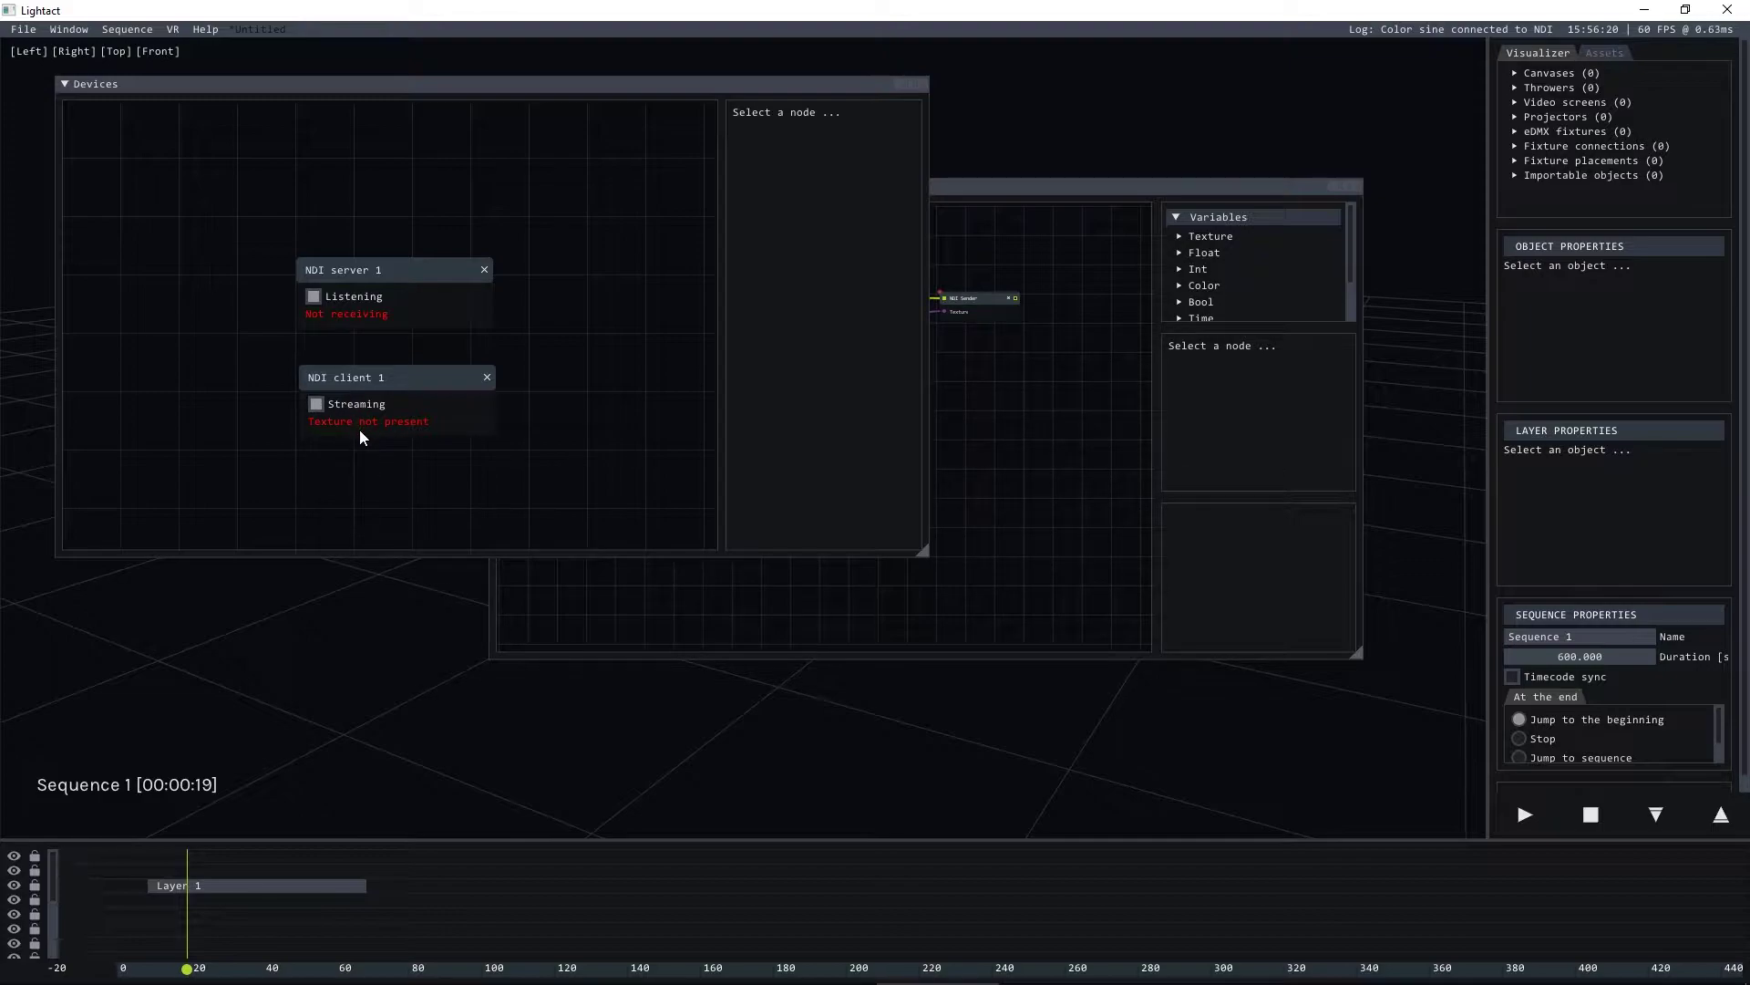
left_click(403, 377)
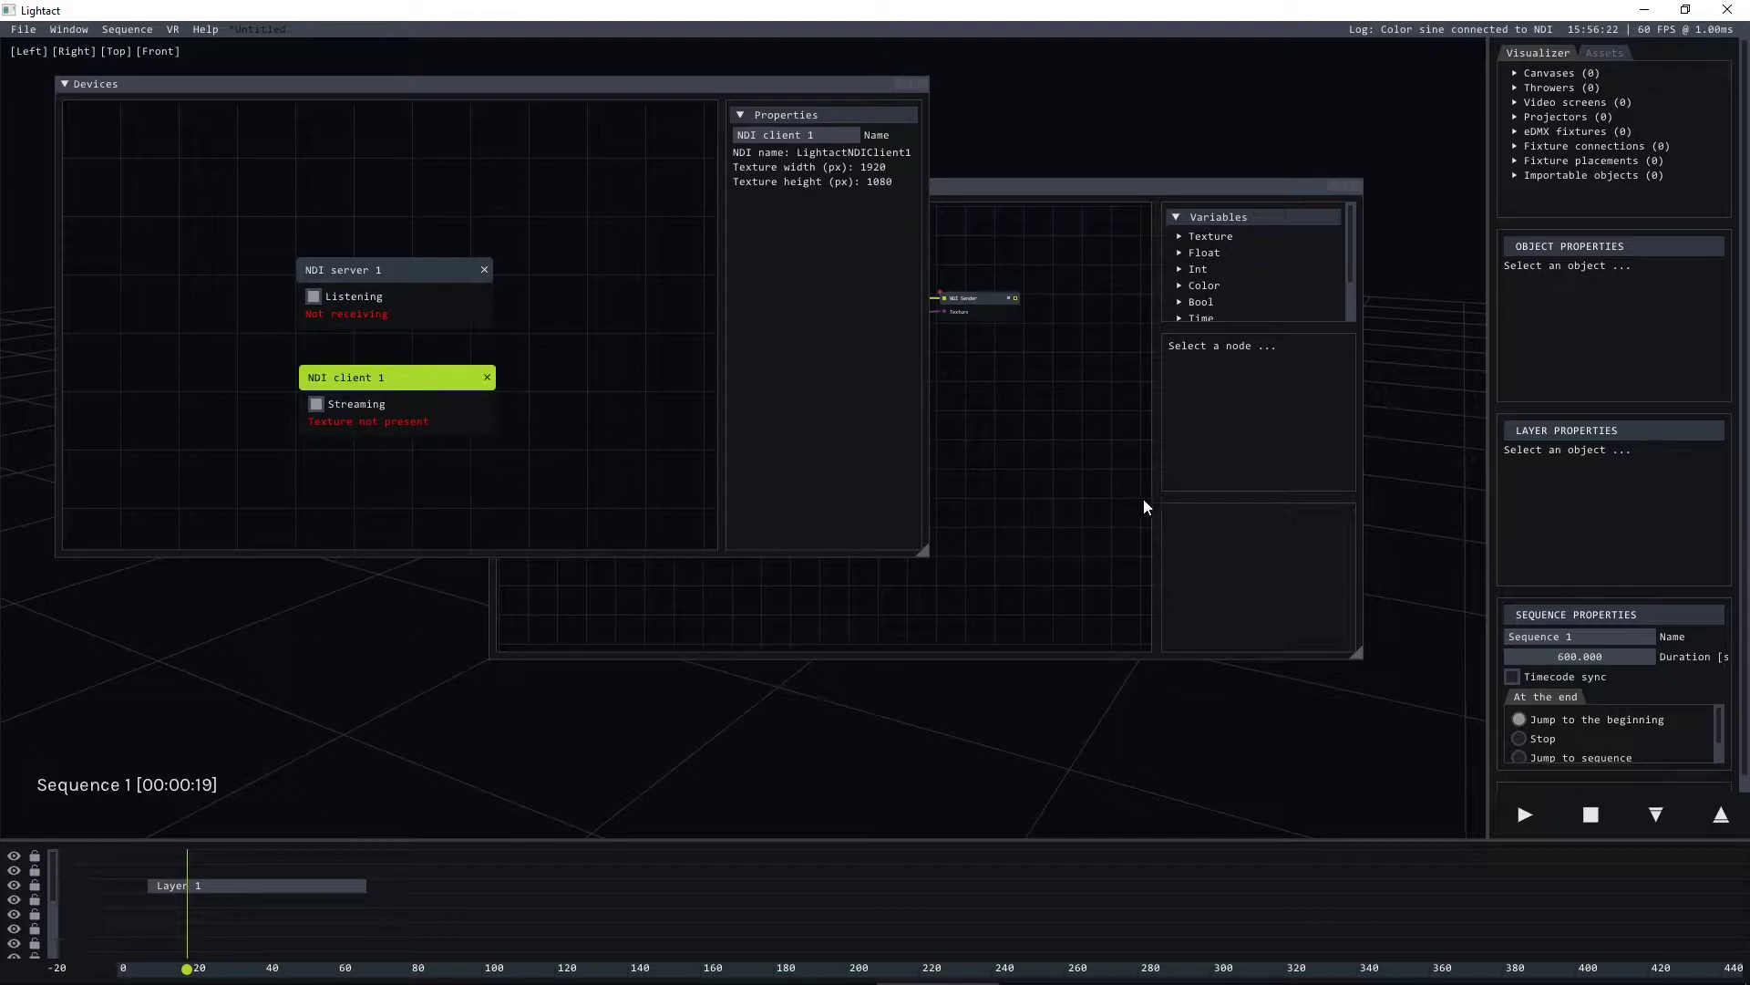
left_click(1025, 503)
left_click(987, 295)
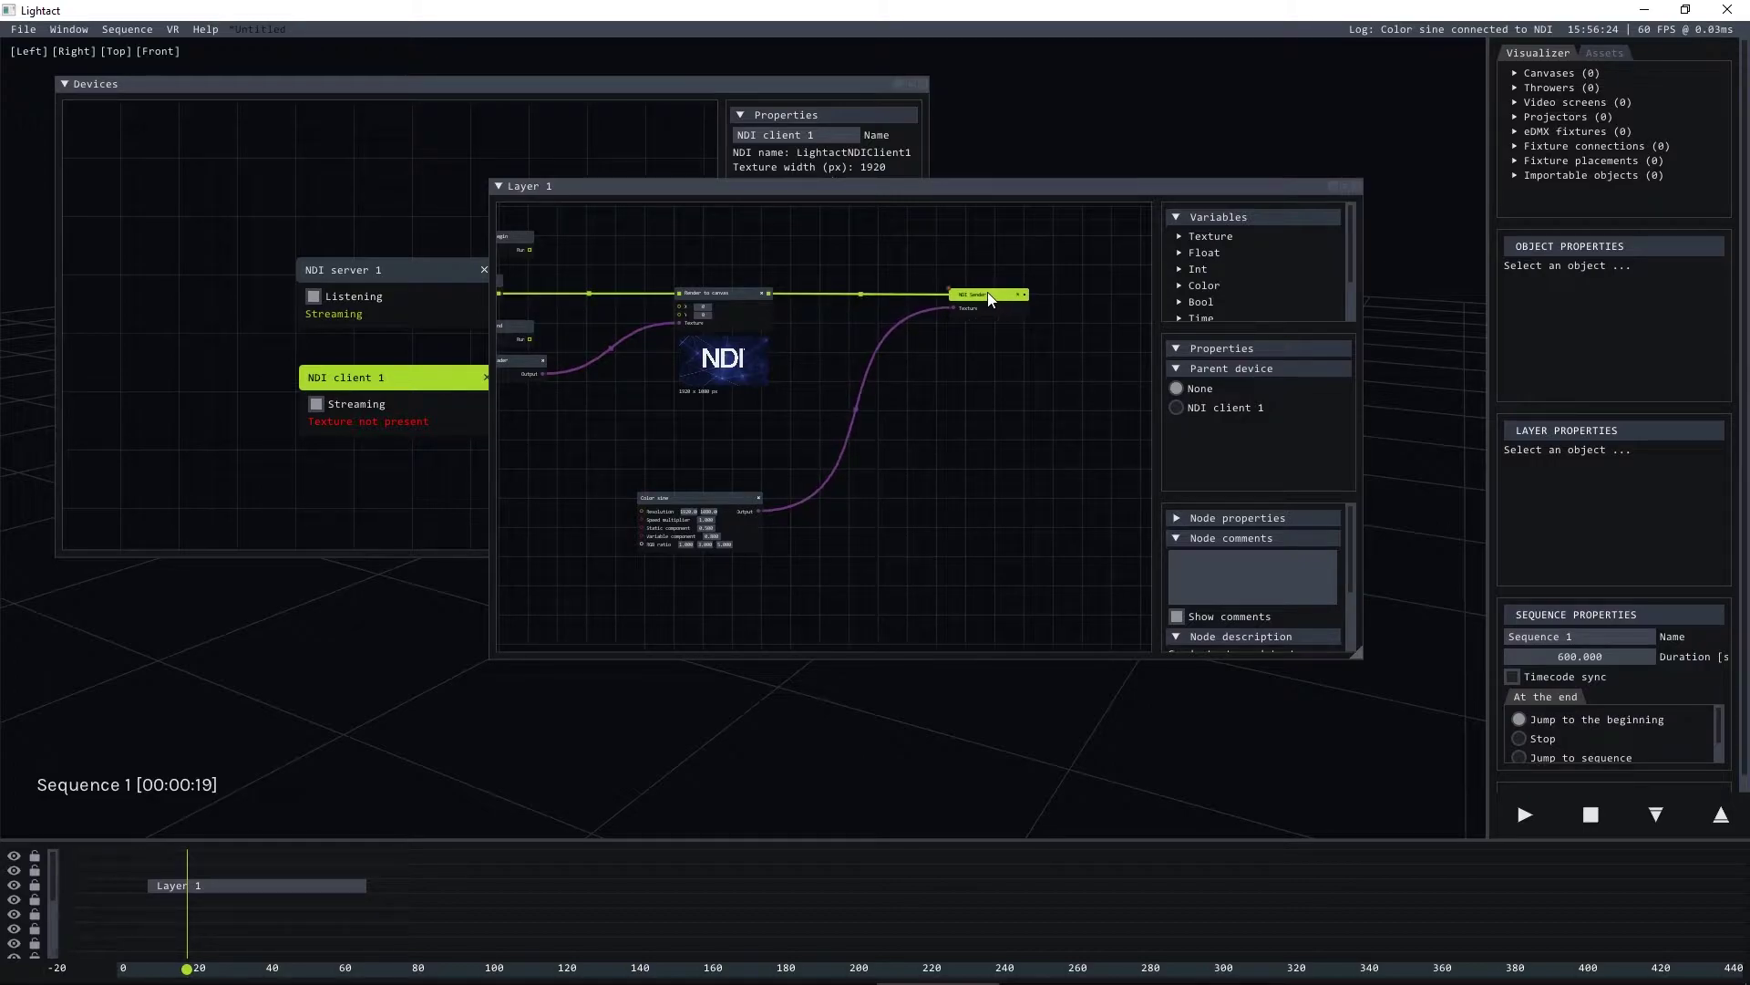
left_click(1175, 407)
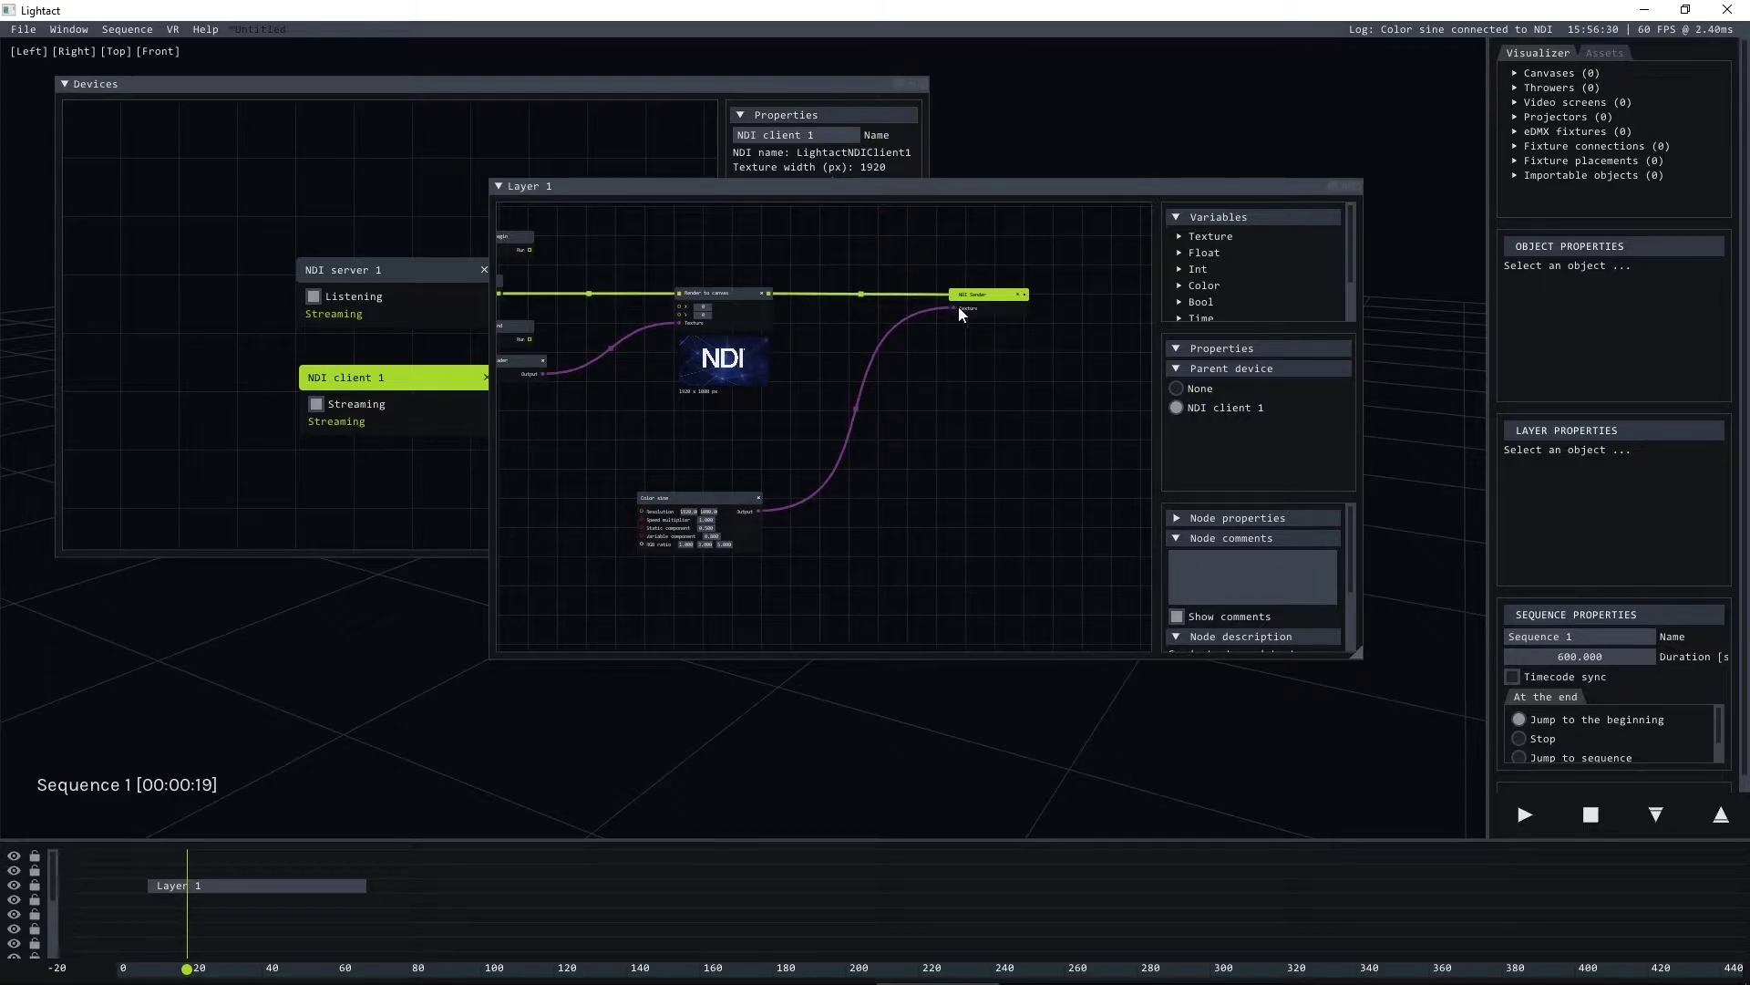
Step: Switch to the NewTek NDI monitor window and set its source to LightactNDIClient1
key("alt+Tab")
key("alt+Tab")
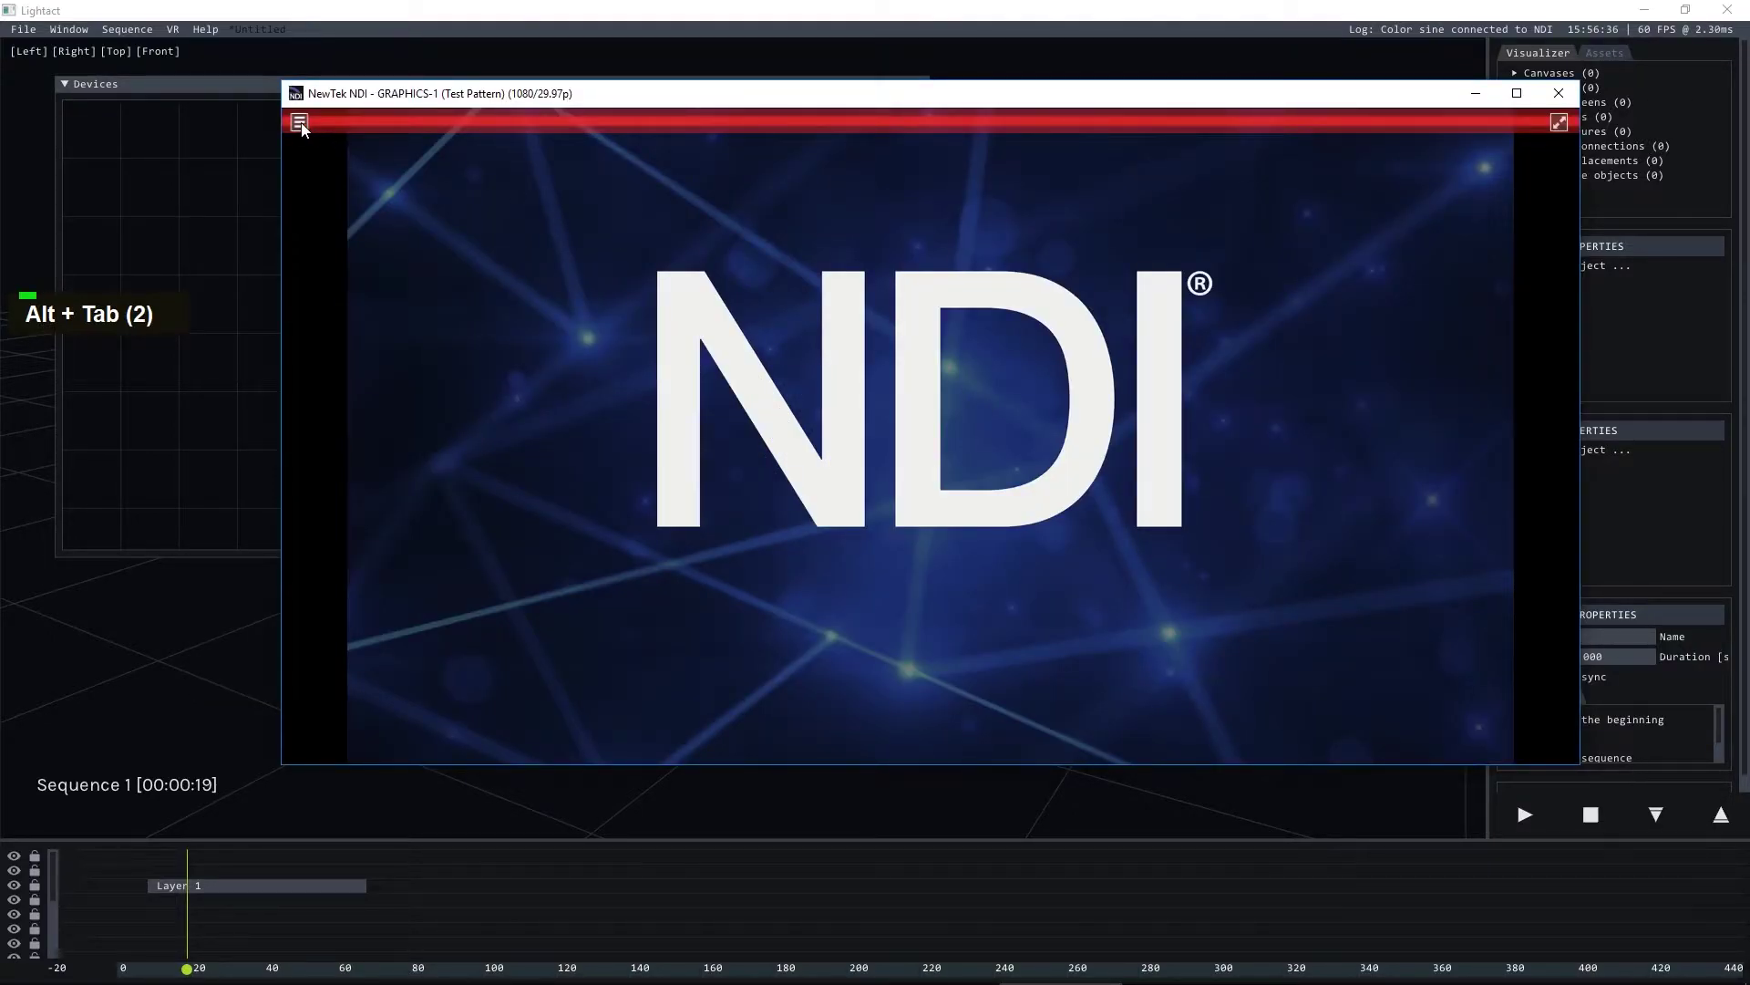
left_click(300, 124)
mouse_move(326, 131)
left_click(560, 144)
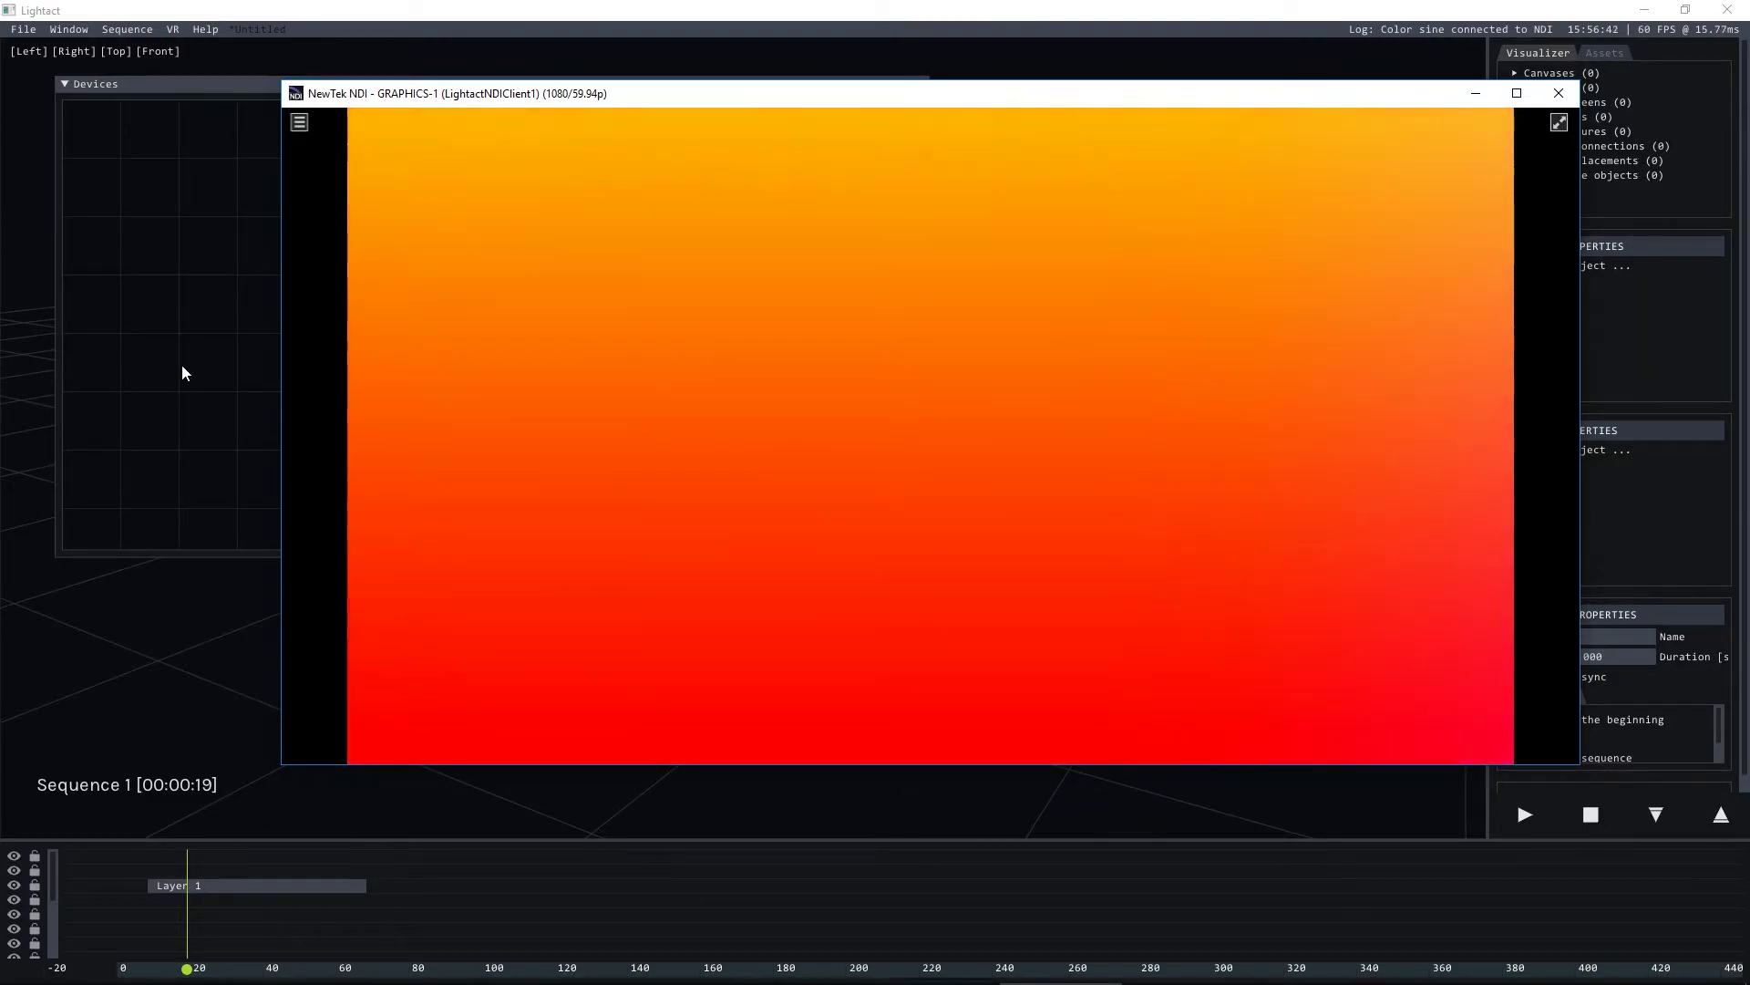
Step: Back in Lightact, add a Render to canvas node, run it after NDI Sender and feed the Color sine output into its Texture input
left_click(183, 372)
left_click(933, 488)
right_click(973, 395)
type("render")
left_click(1060, 407)
left_click_drag(1025, 295, 973, 397)
left_click_drag(822, 490, 973, 427)
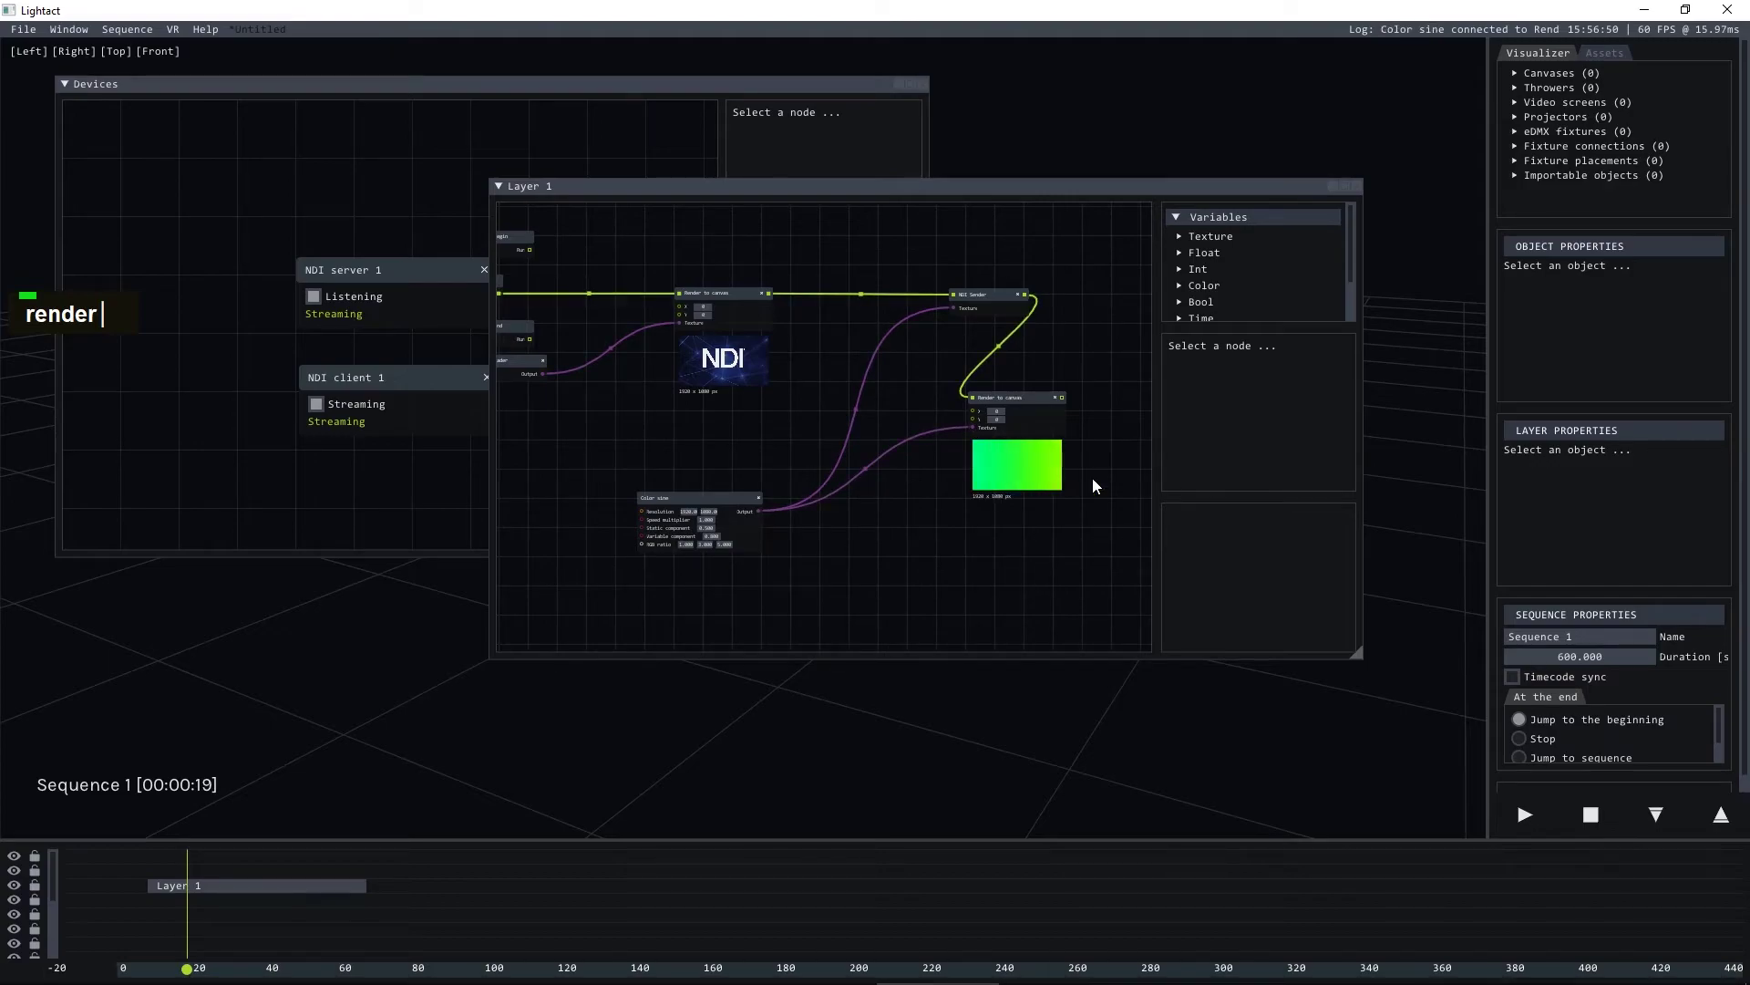
Step: Inspect the new Render to canvas node's preview up close and compare it with the NewTek NDI monitor picture
left_click(1031, 398)
scroll(1018, 481, "up", 3)
scroll(1017, 481, "down", 1)
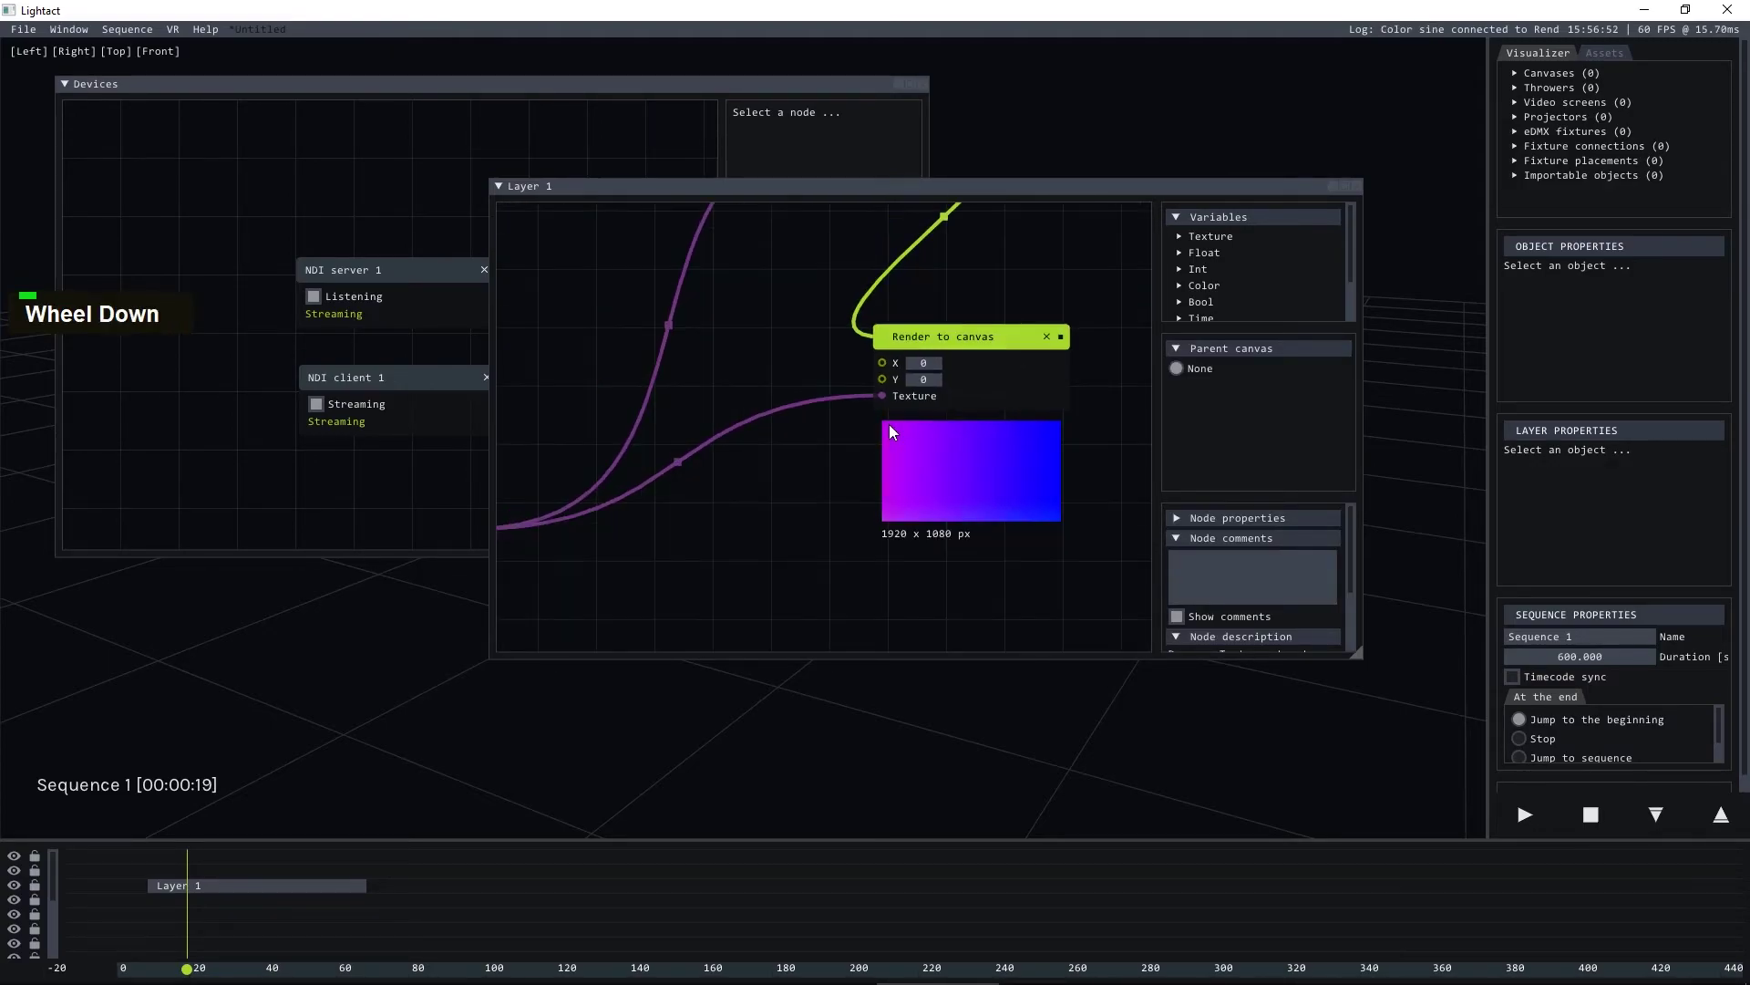
key("alt+Tab")
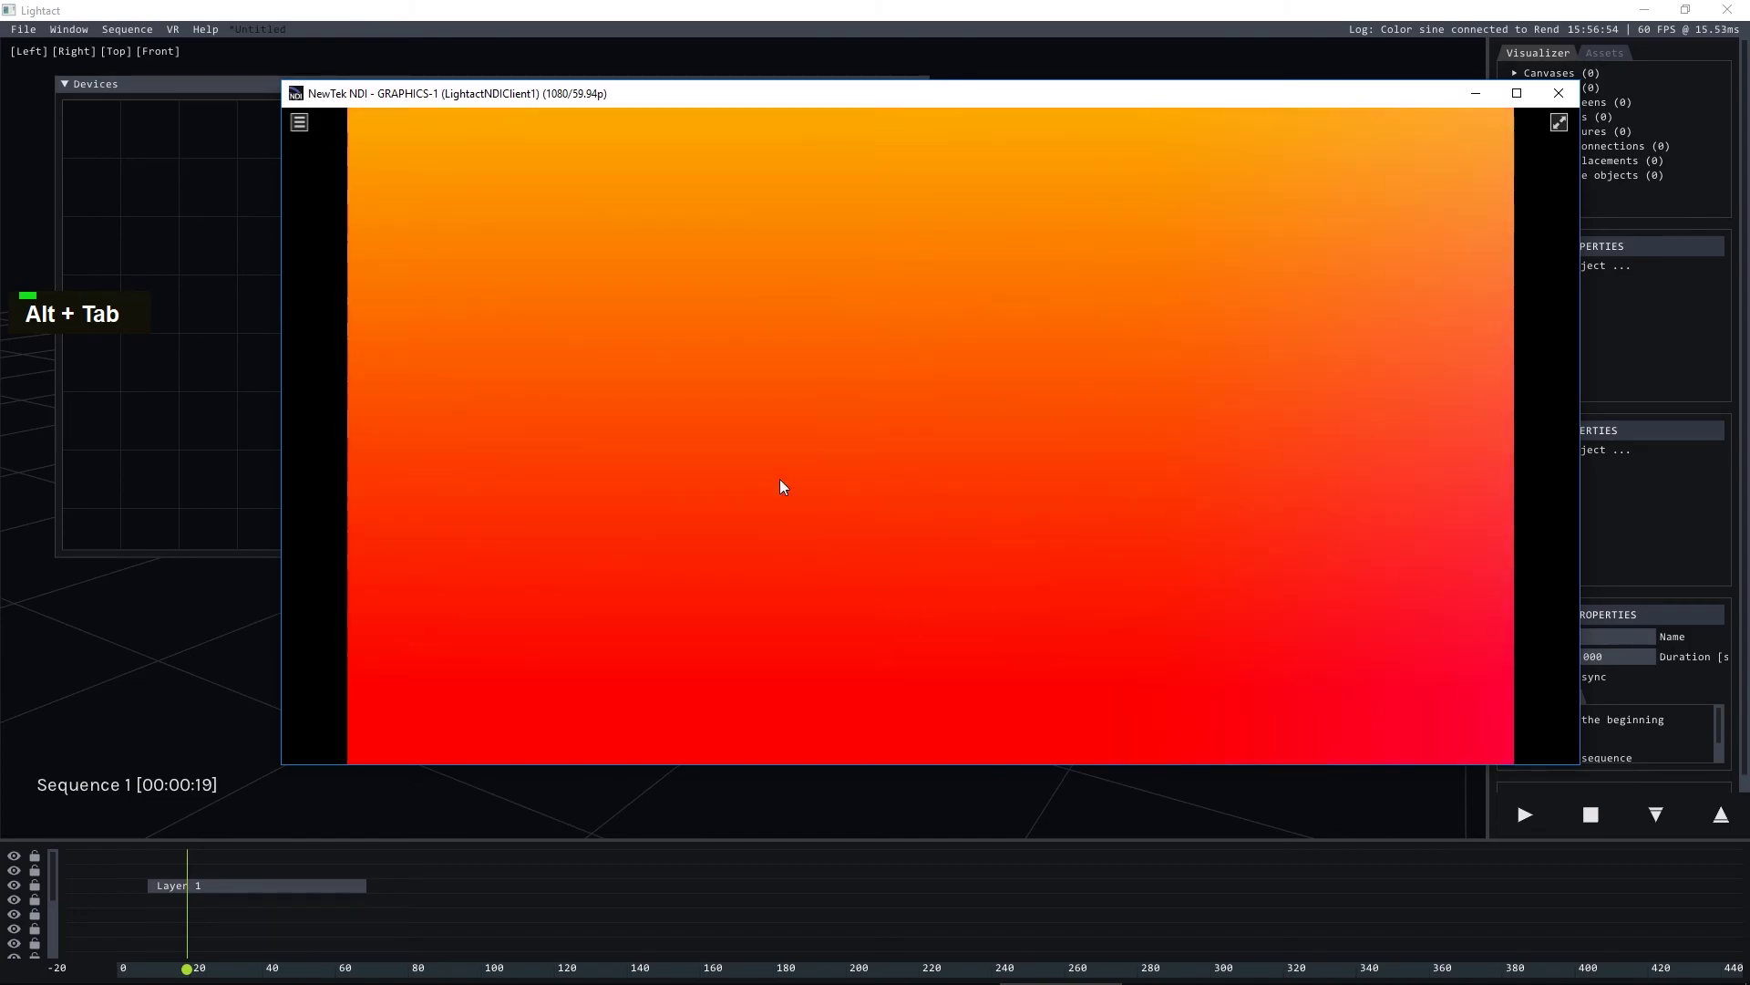